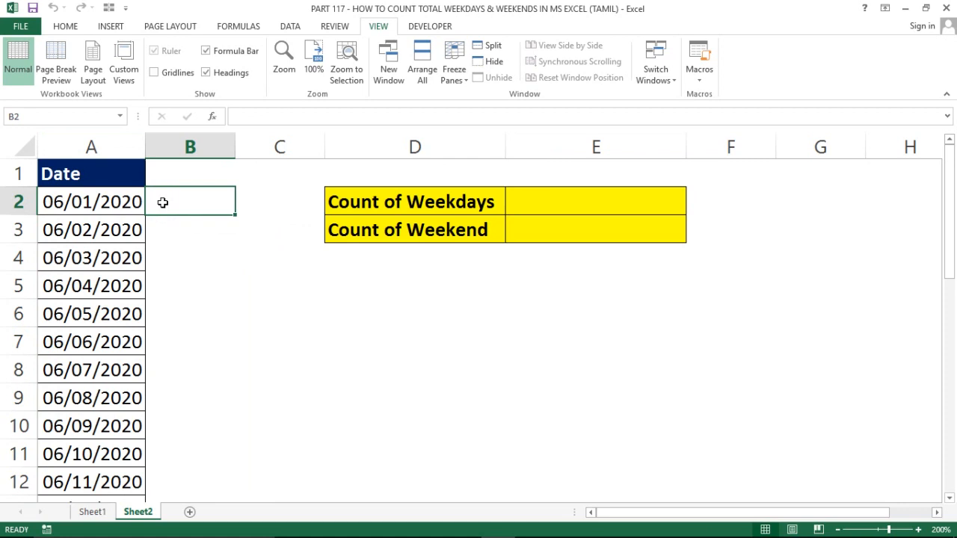
- Review the Date column and the empty Count of Weekdays and Count of Weekend cells on Sheet2
click(175, 262)
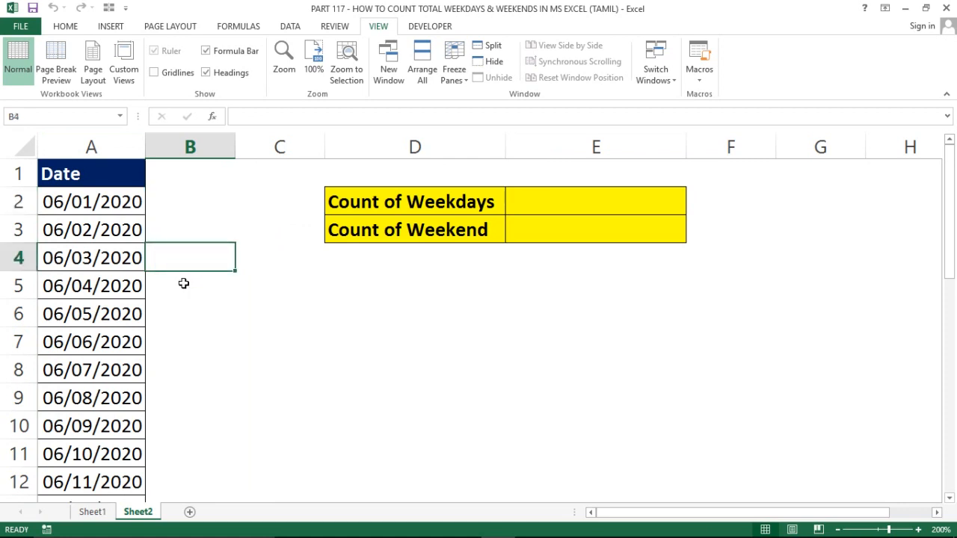
click(183, 280)
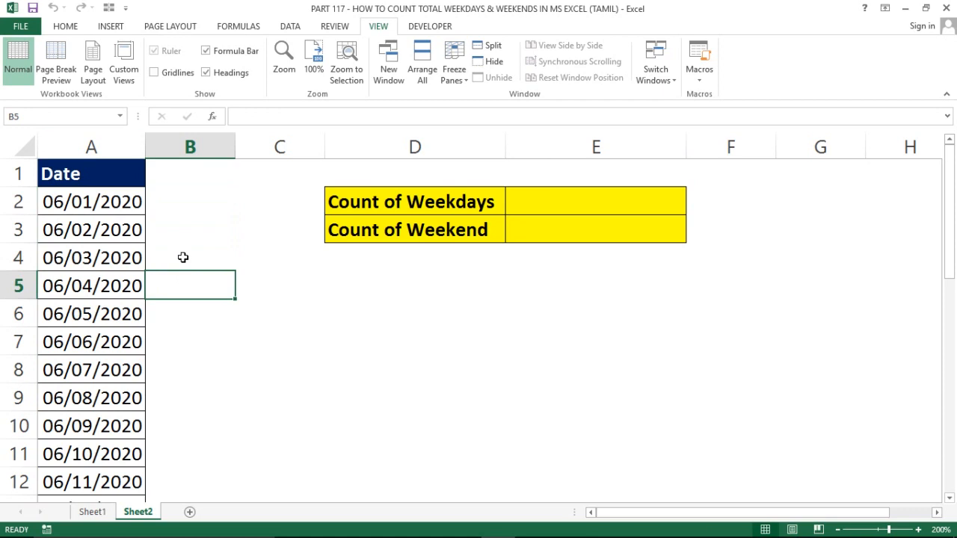
click(162, 397)
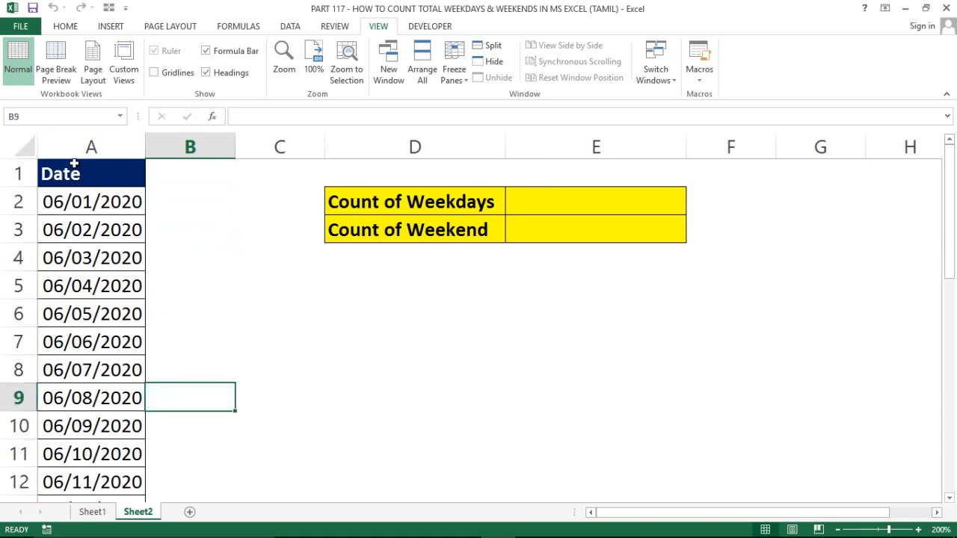
click(90, 145)
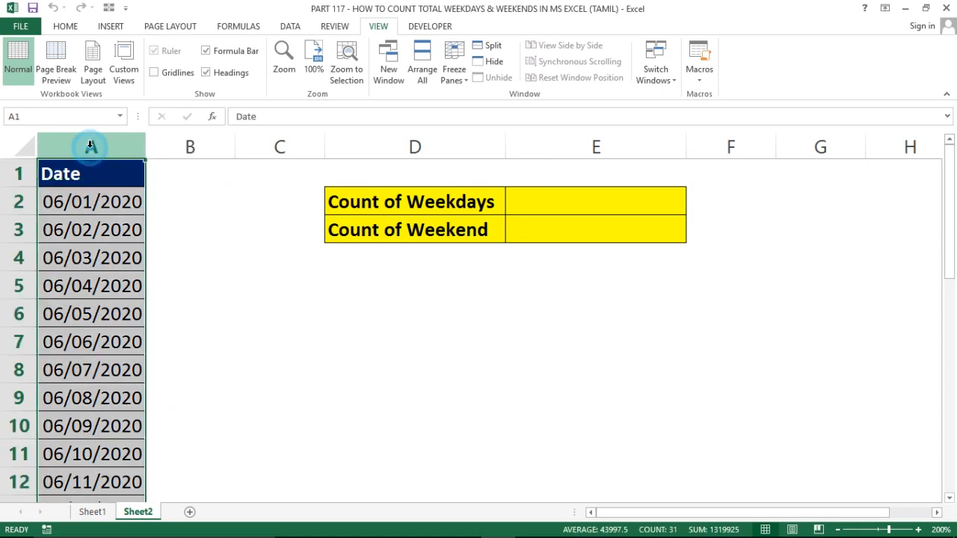
click(530, 203)
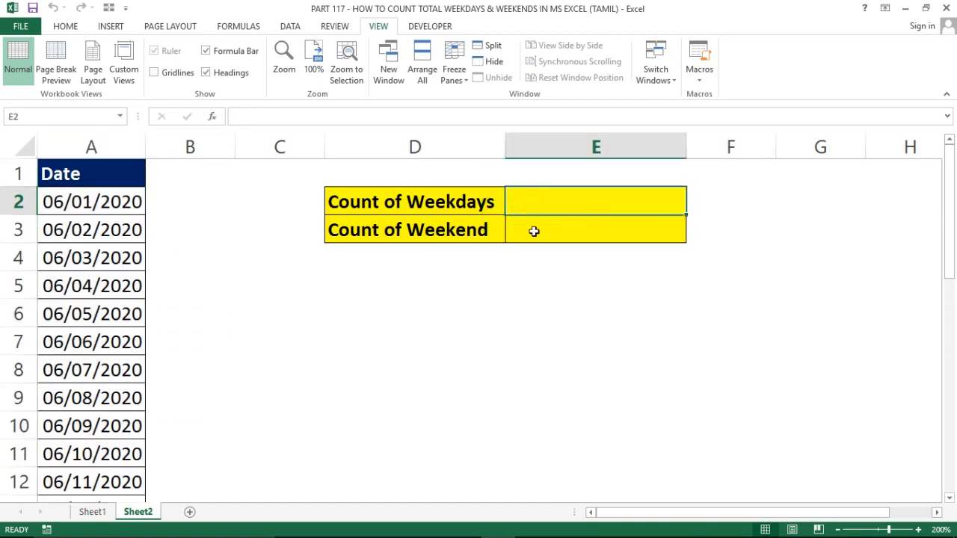
click(533, 231)
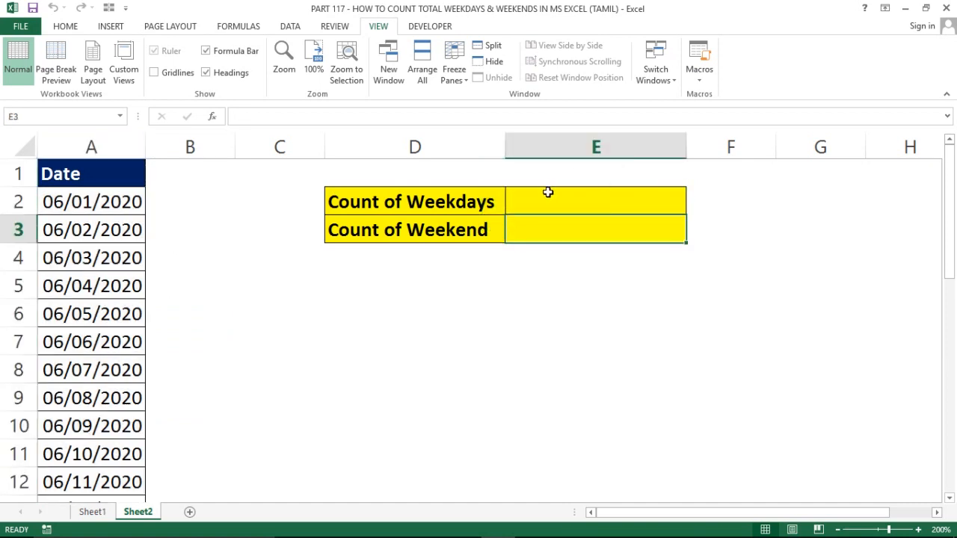
click(540, 198)
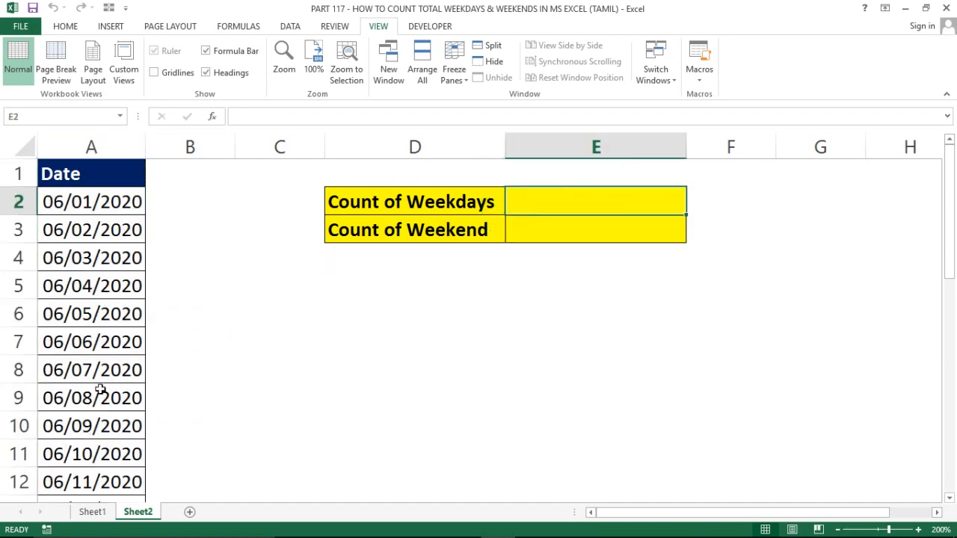
- Examine Sheet1's Date and Weekday/Weekend columns along with the three sample IF formulas beside them
click(92, 512)
click(150, 209)
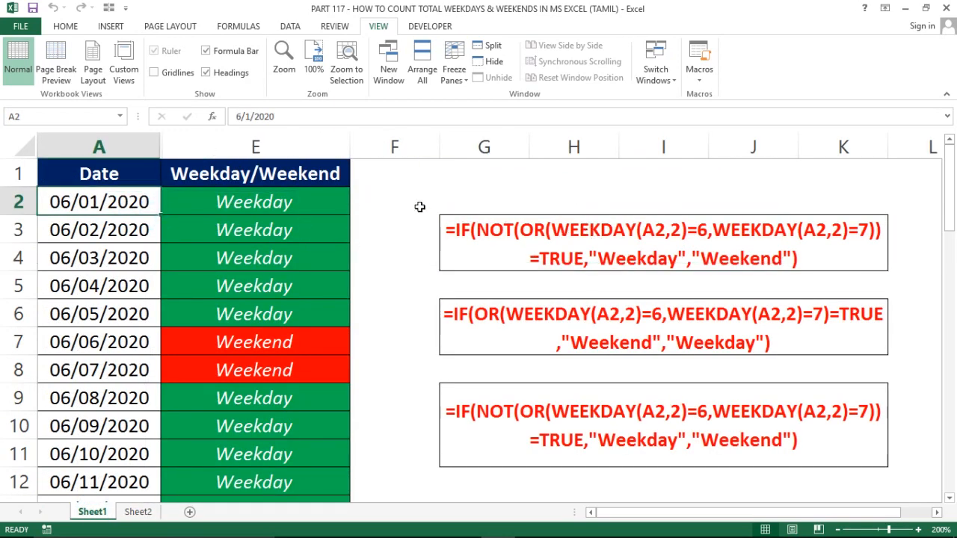
click(462, 202)
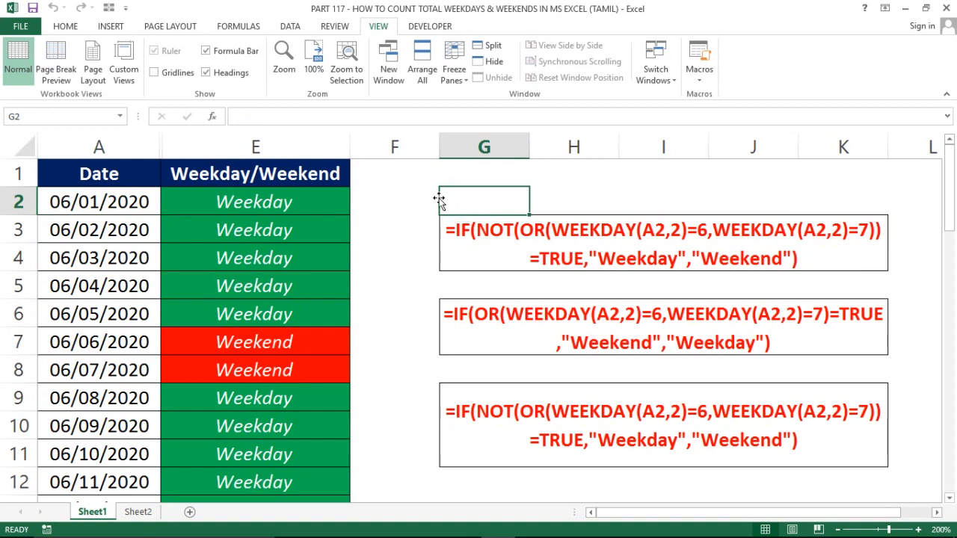
click(112, 150)
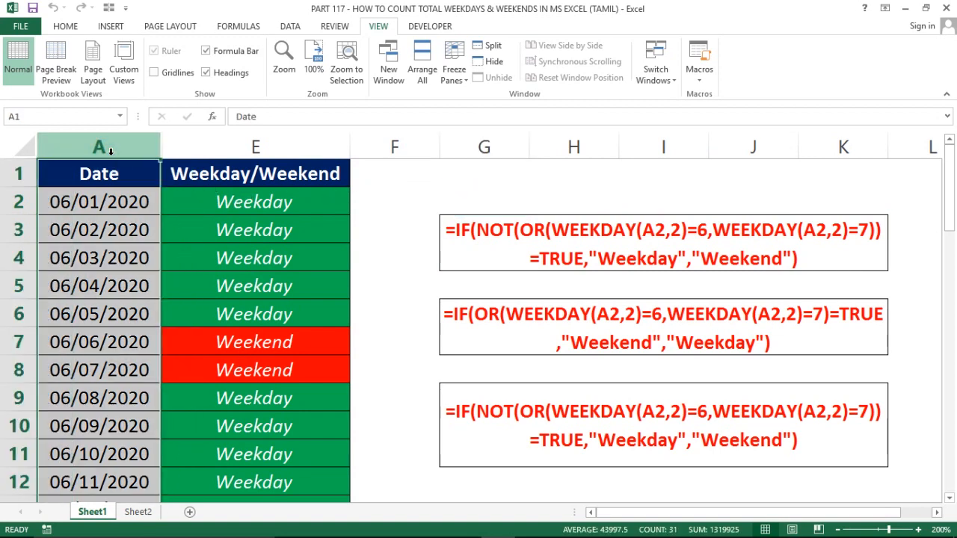
mouse_move(111, 151)
mouse_down()
mouse_move(198, 154)
mouse_move(145, 138)
mouse_move(224, 146)
mouse_up()
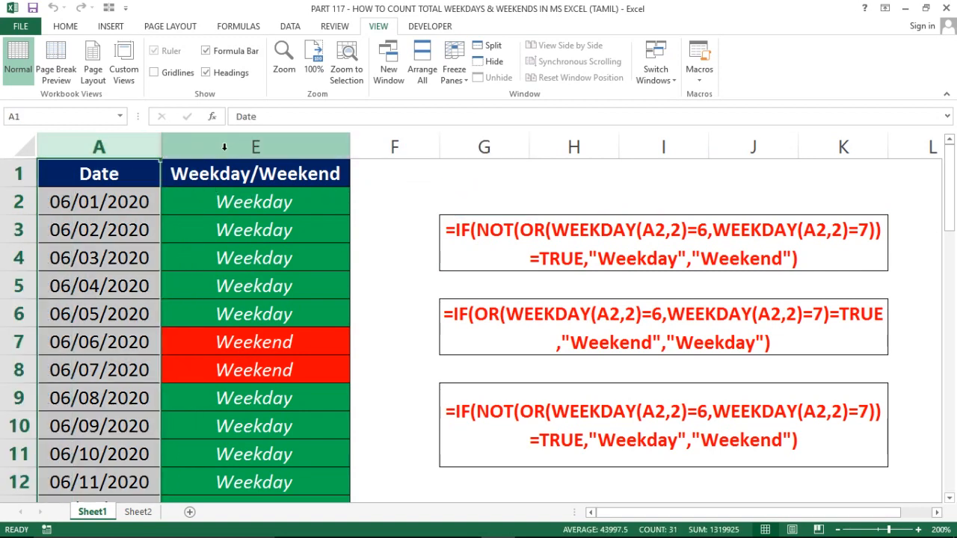
click(224, 150)
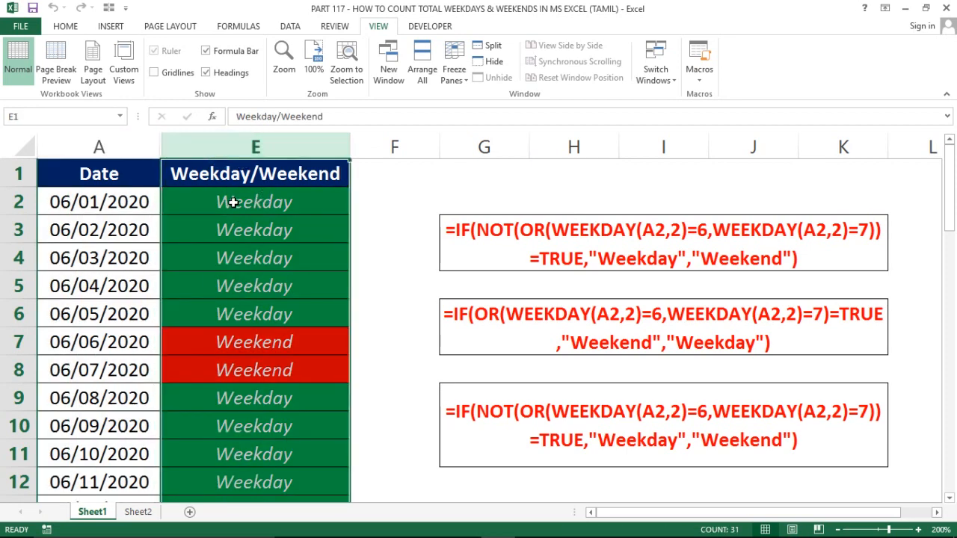
click(233, 202)
click(275, 362)
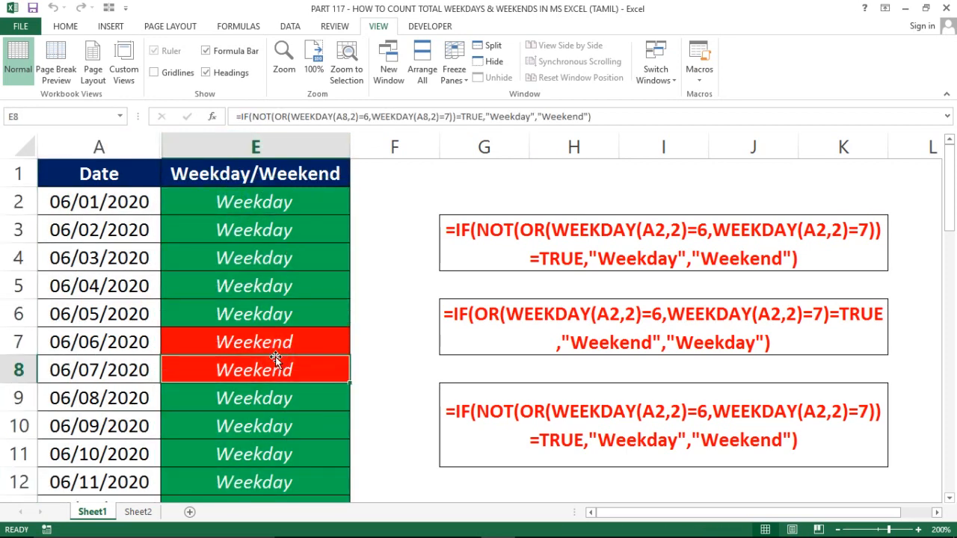
click(262, 345)
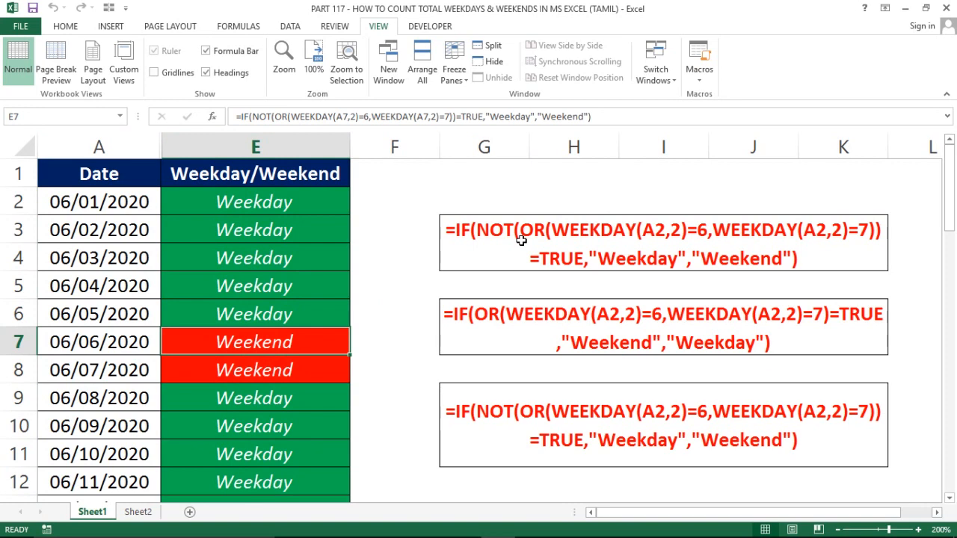
drag(521, 239, 541, 413)
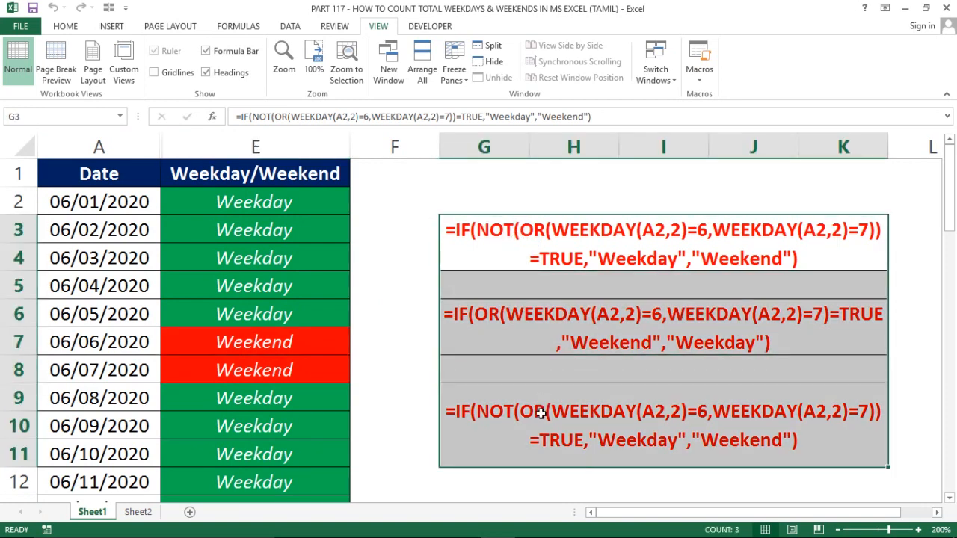
- Add filters to the Sheet1 table and filter the Weekday/Weekend column to show only Weekday rows
click(245, 182)
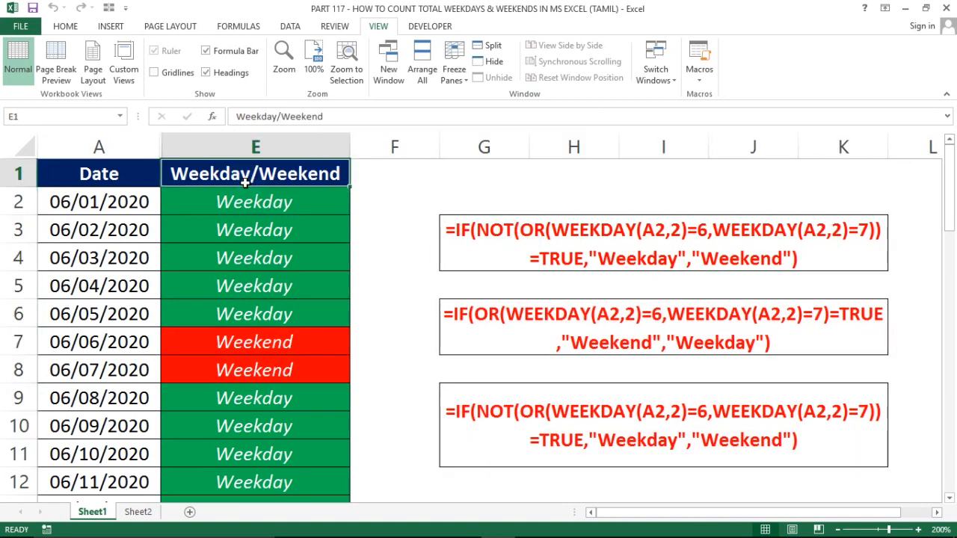
key(alt+a)
key(t)
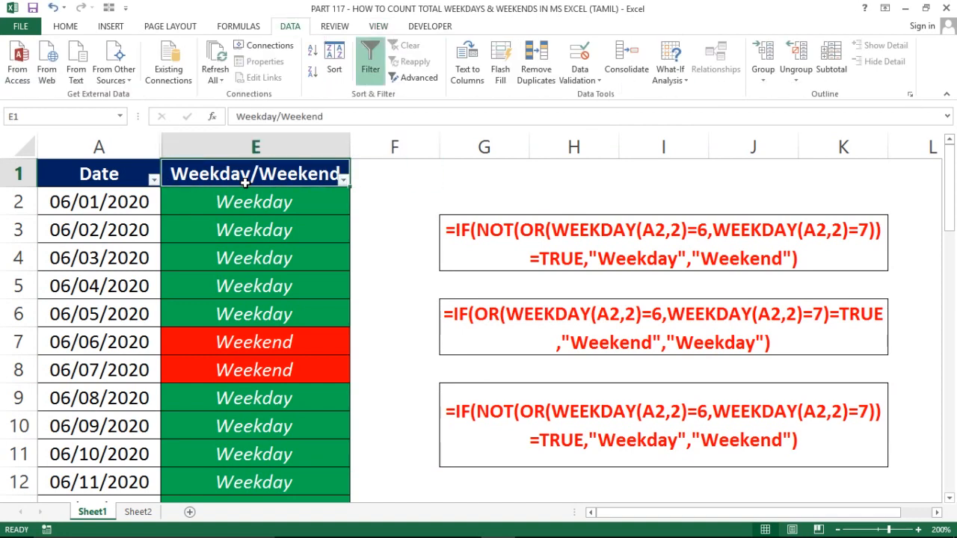
key(alt+Down)
key(Down)
key(Down)
key(Down)
key(Down)
key(Down)
key(Down)
key(Down)
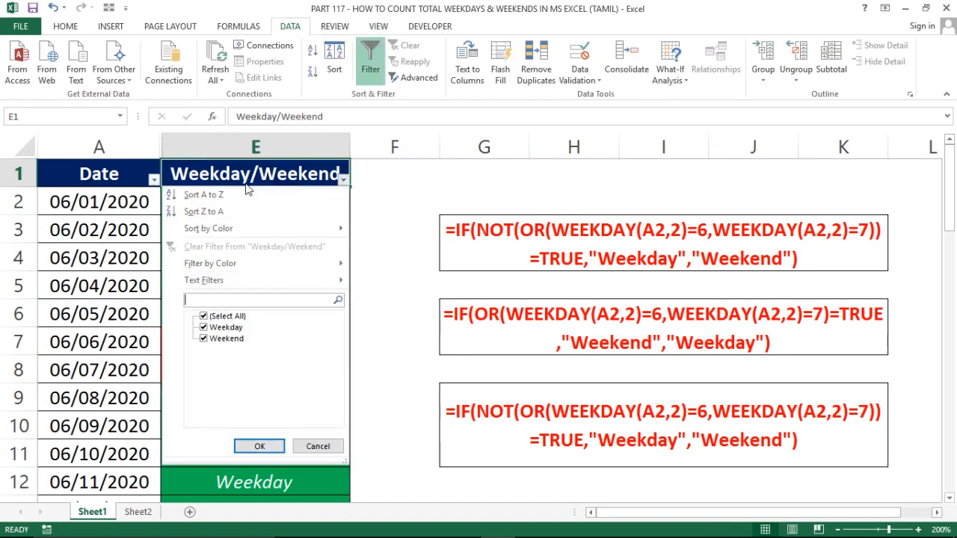
key(space)
key(Down)
key(space)
key(Return)
key(Right)
key(Left)
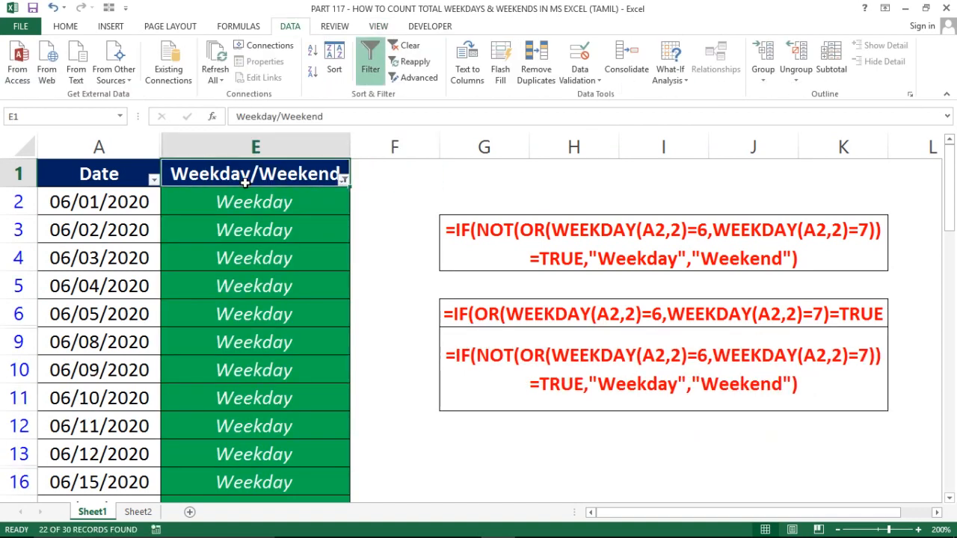
- Change the Weekday/Weekend column filter to show only Weekend rows
key(alt+Down)
key(Down)
key(Down)
key(Down)
key(Down)
key(Down)
key(Down)
key(Down)
key(Down)
key(space)
key(Down)
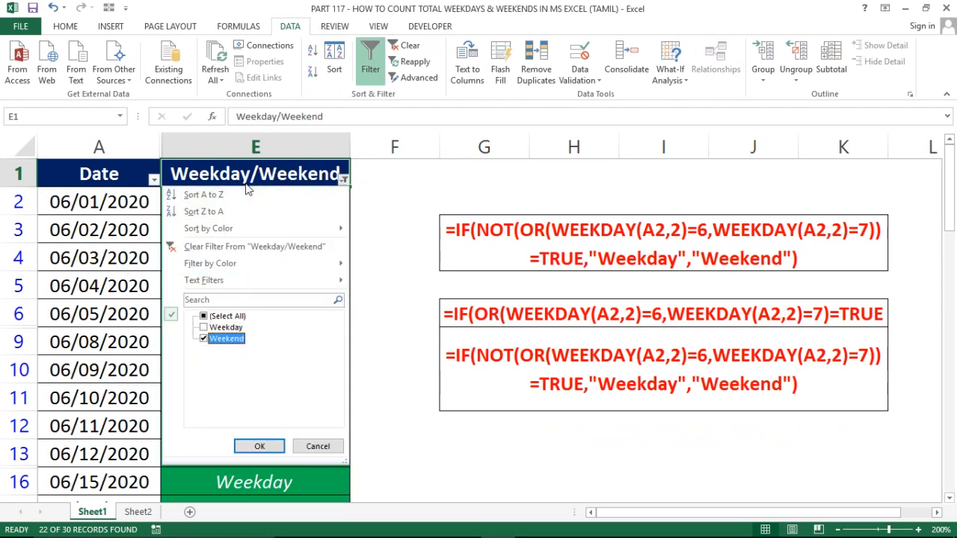
key(space)
key(Return)
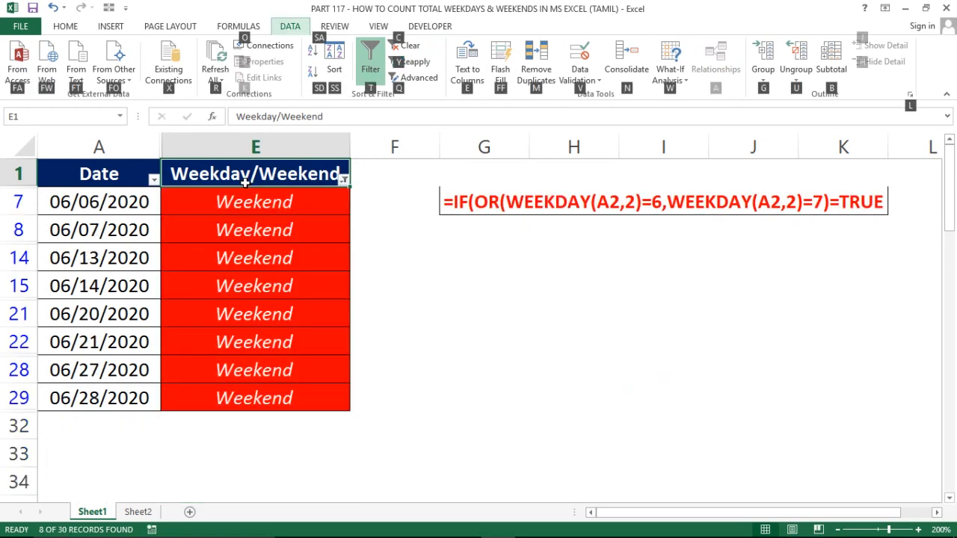
- Remove the filters from the Sheet1 table and return to the first date in A2
key(ctrl+shift+l)
key(Left)
key(Down)
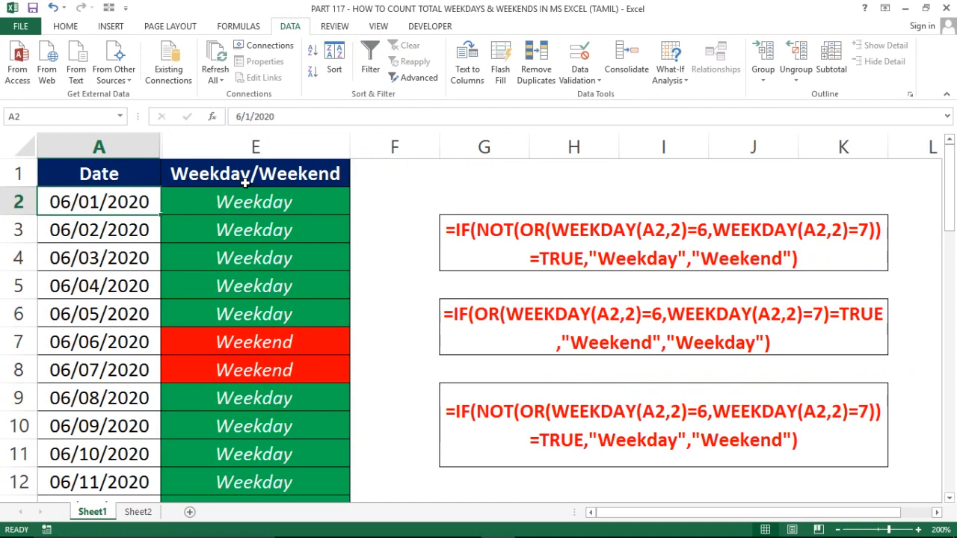
- Check the full range of dates in column A against the system calendar for June 2020
key(ctrl+shift+Down)
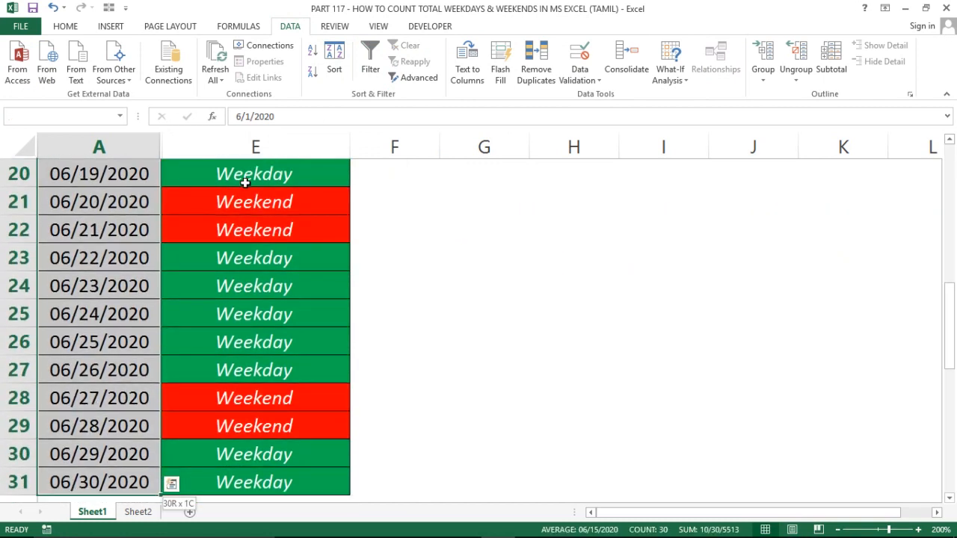
key(ctrl+Down)
key(ctrl+Up)
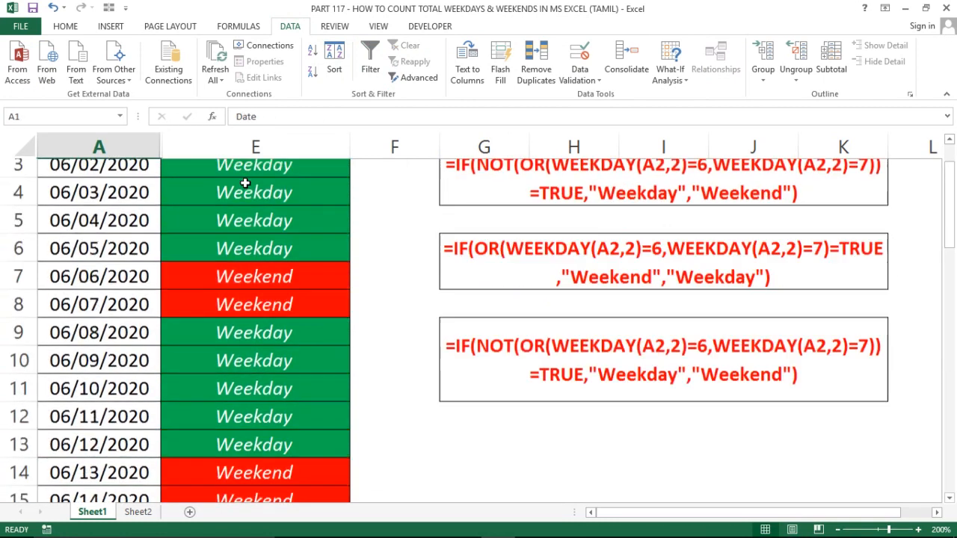
key(Down)
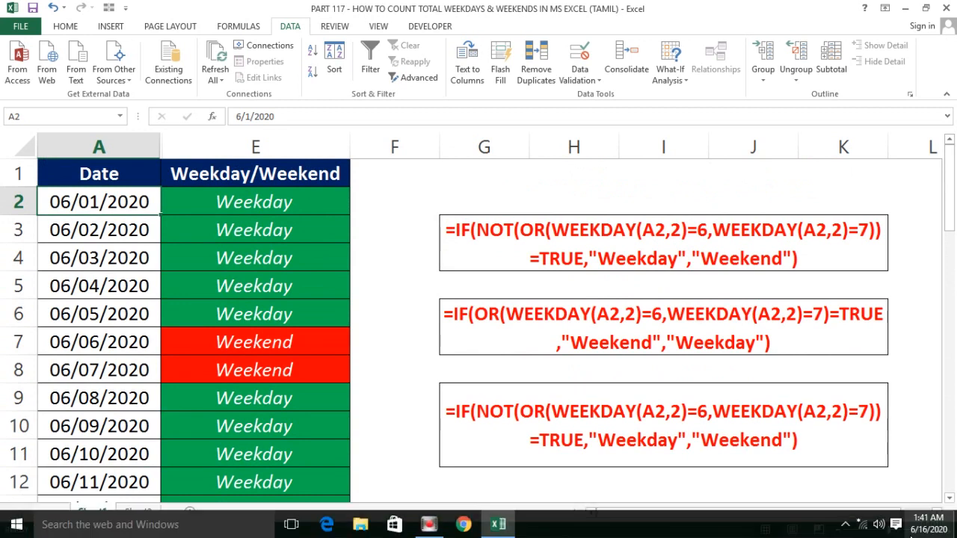
click(927, 525)
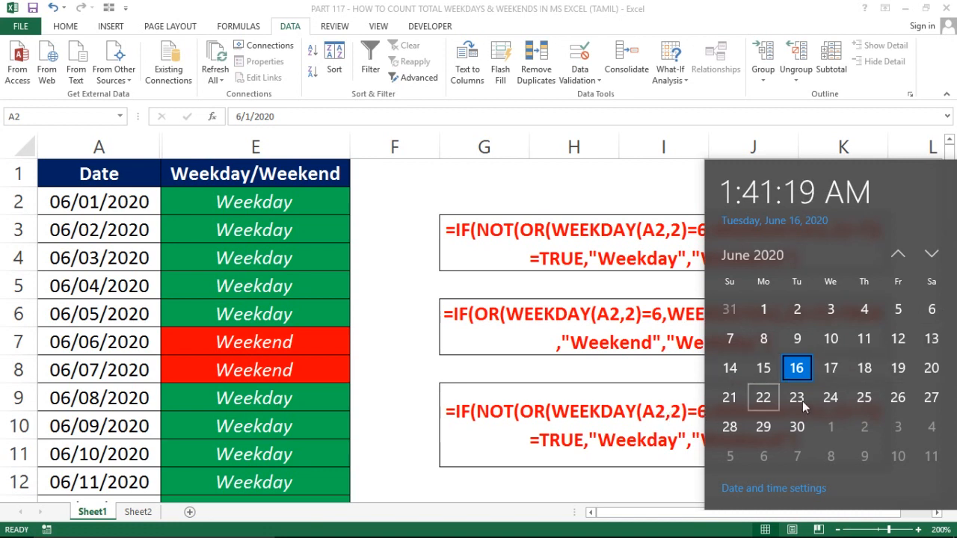
click(740, 426)
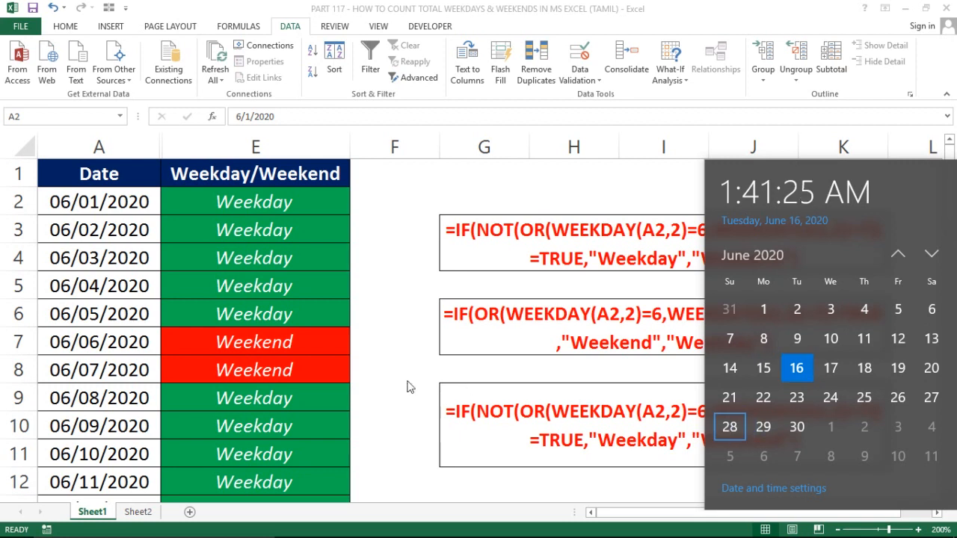
click(192, 318)
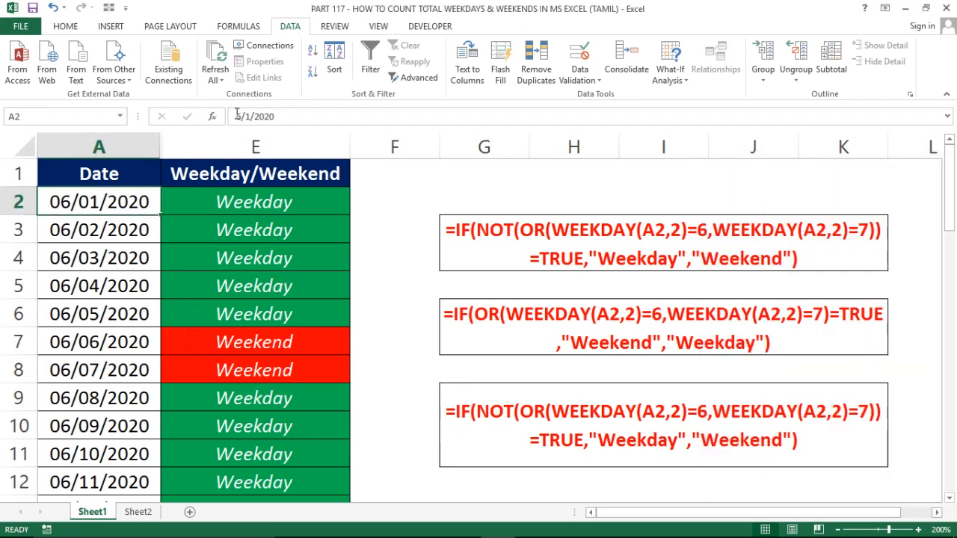
- Examine the Weekday/Weekend helper column on Sheet1 and the formula in E2
click(217, 134)
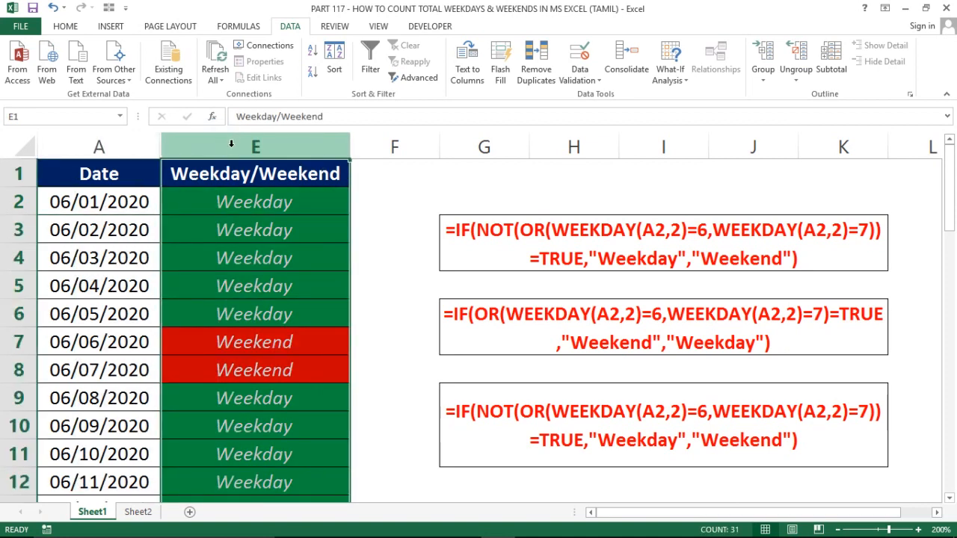
click(286, 193)
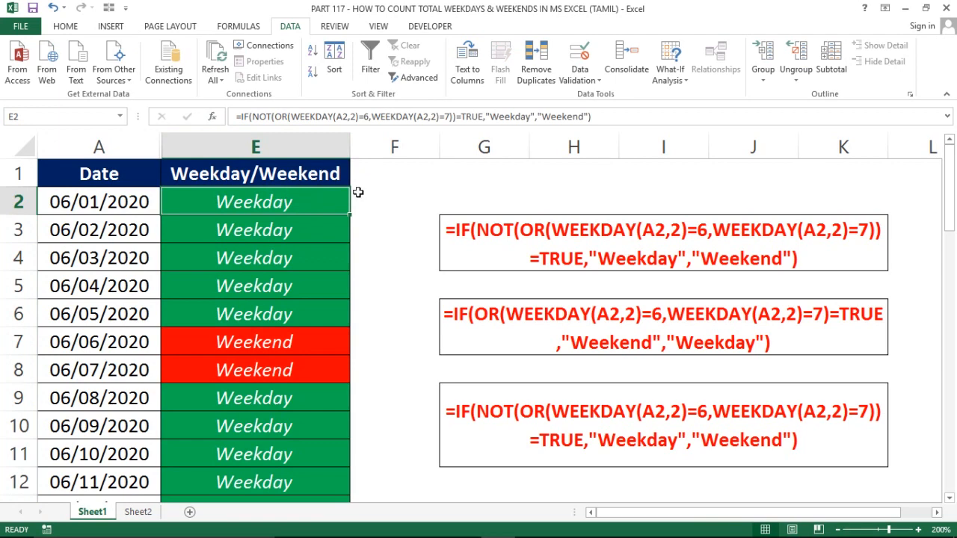
click(235, 145)
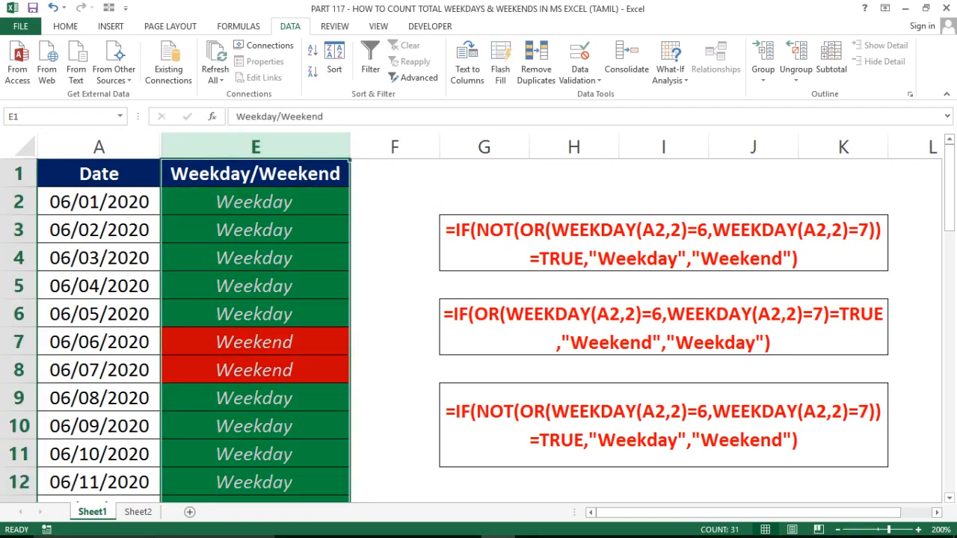
- On Sheet2, enter =WEEKDAY($A$2:$A$31,2) in the Count of Weekdays cell E2
click(136, 511)
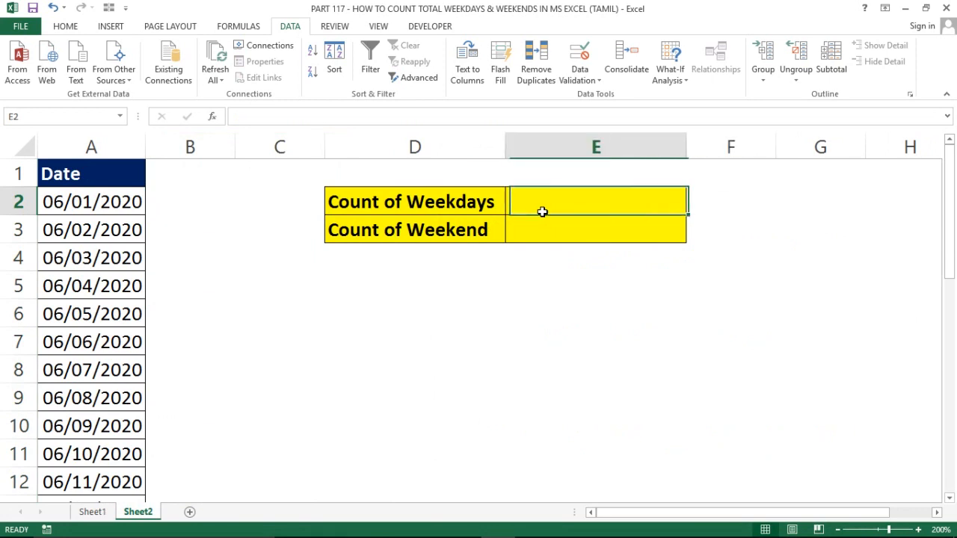
text(=WEE)
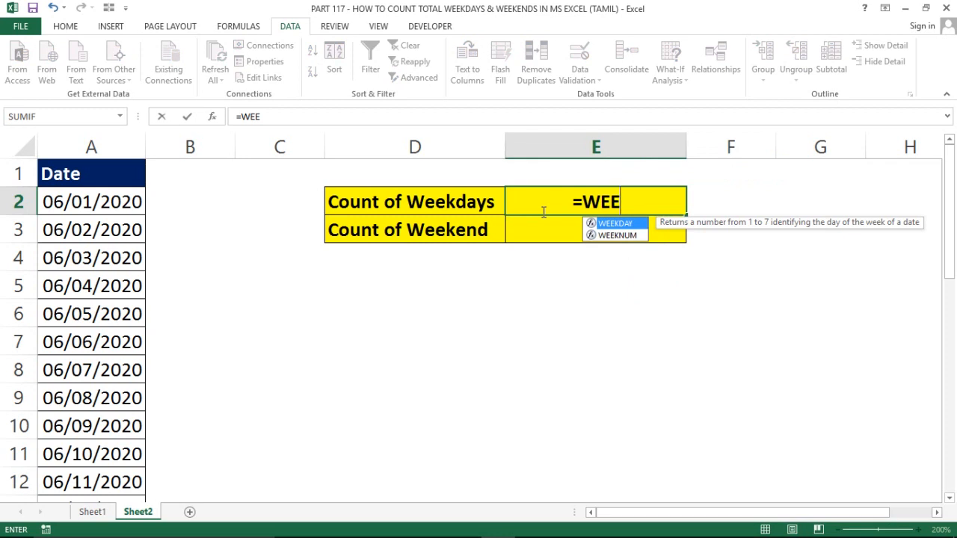
key(Tab)
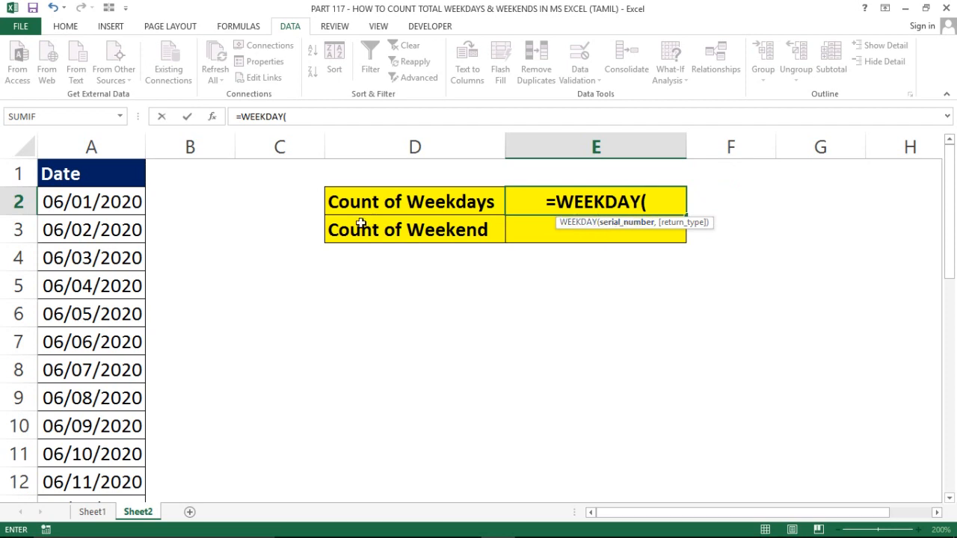
click(108, 200)
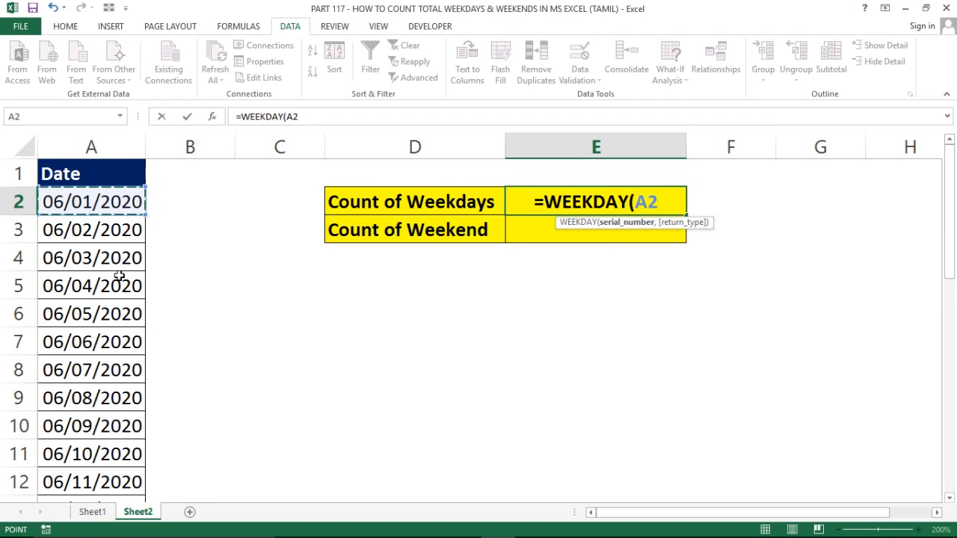
key(ctrl+shift+Down)
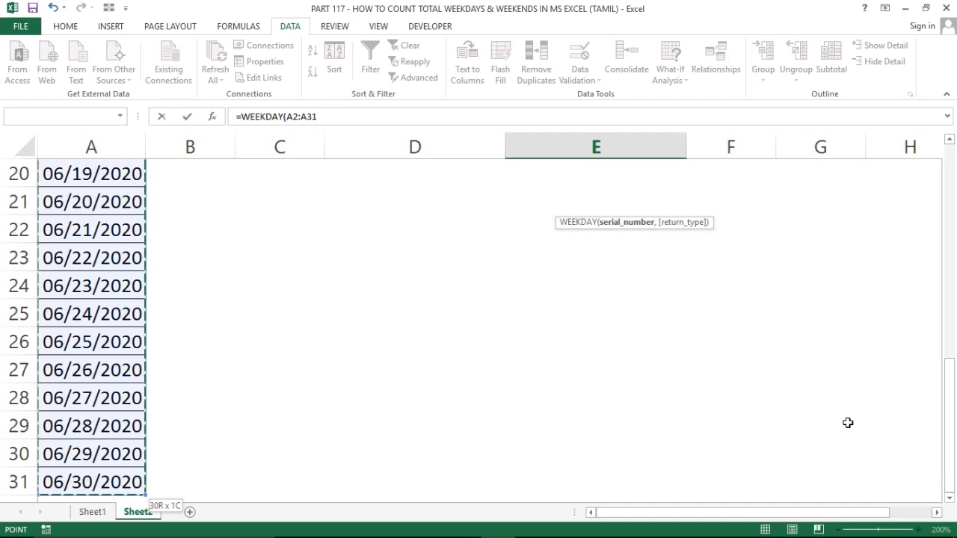
key(F4)
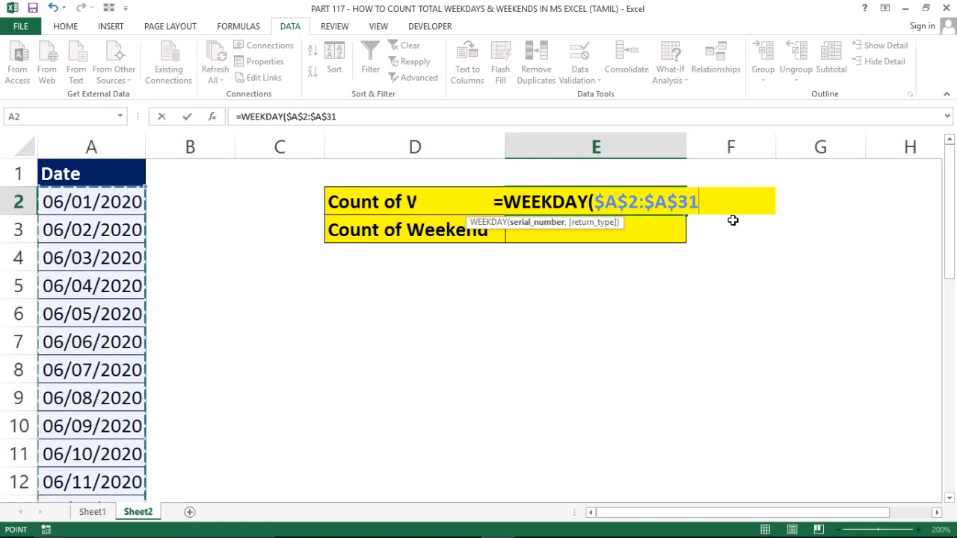
text(,)
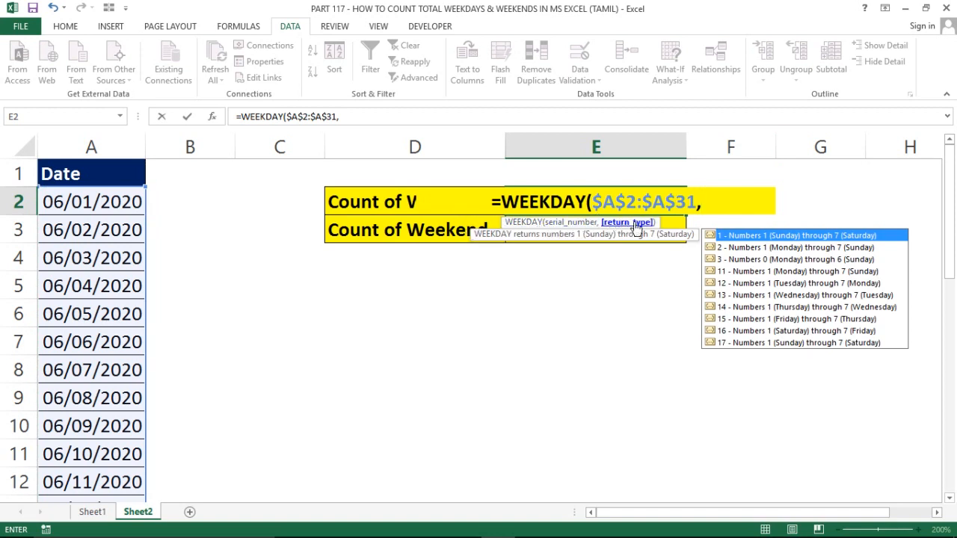
click(723, 248)
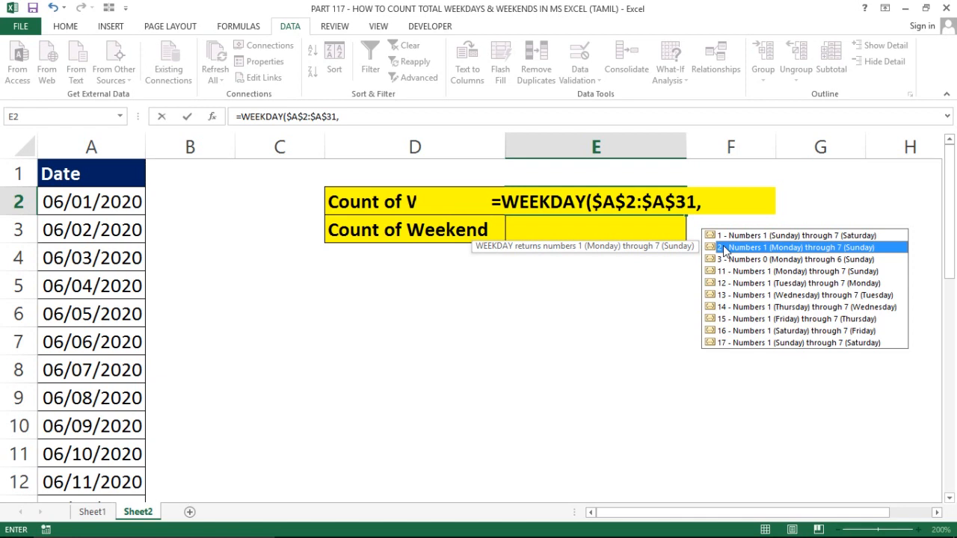
double_click(723, 249)
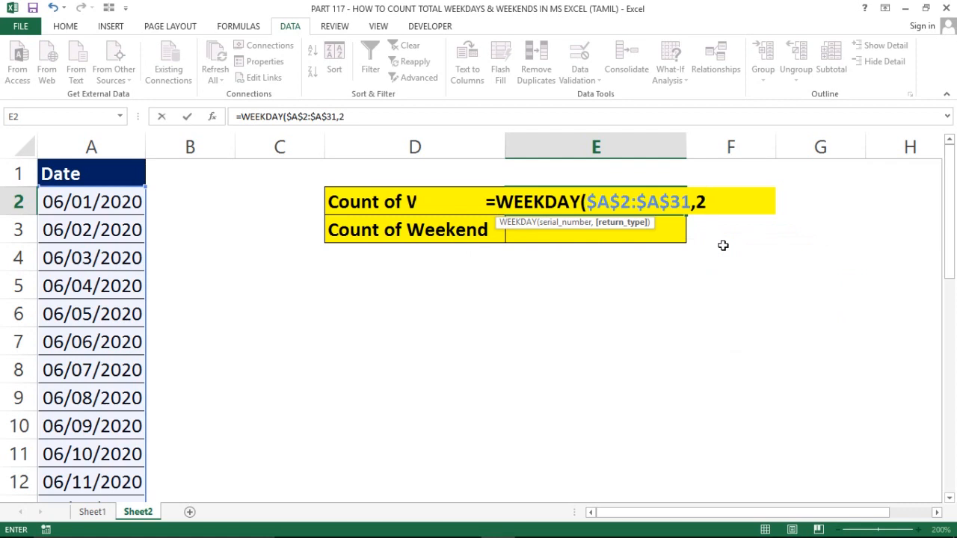
text())
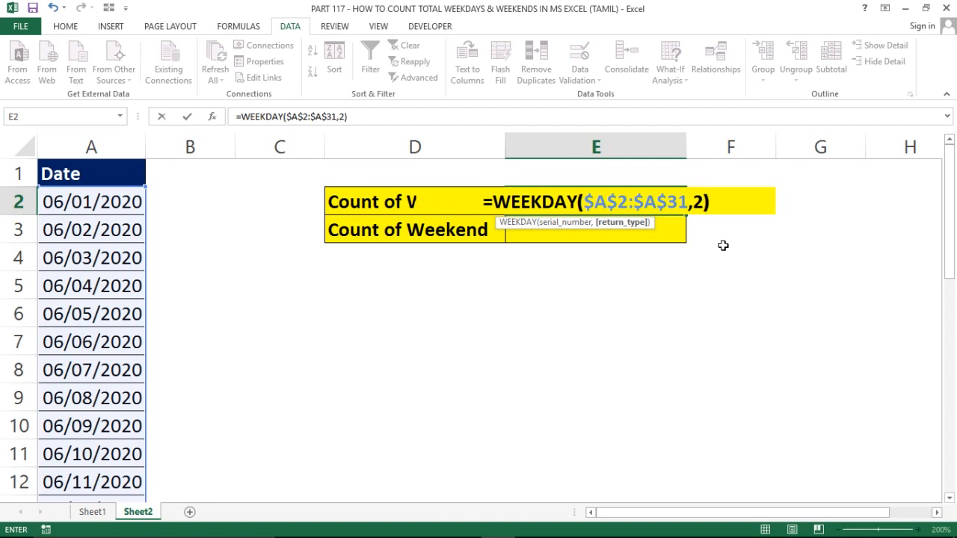
key(Return)
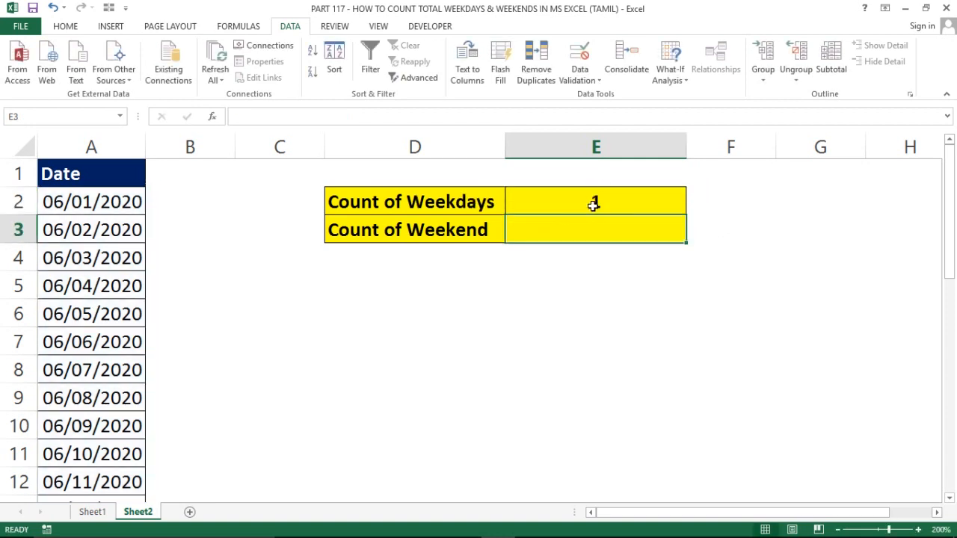
- Check the weekday numbers against the June 2020 calendar and dates by temporarily filling E2's formula down to E10, and undo the fill
click(591, 203)
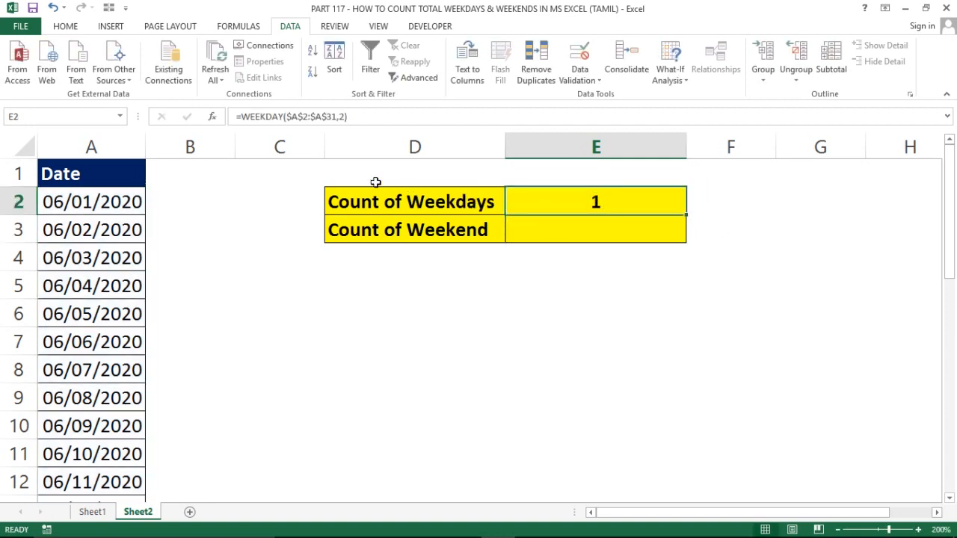
click(75, 201)
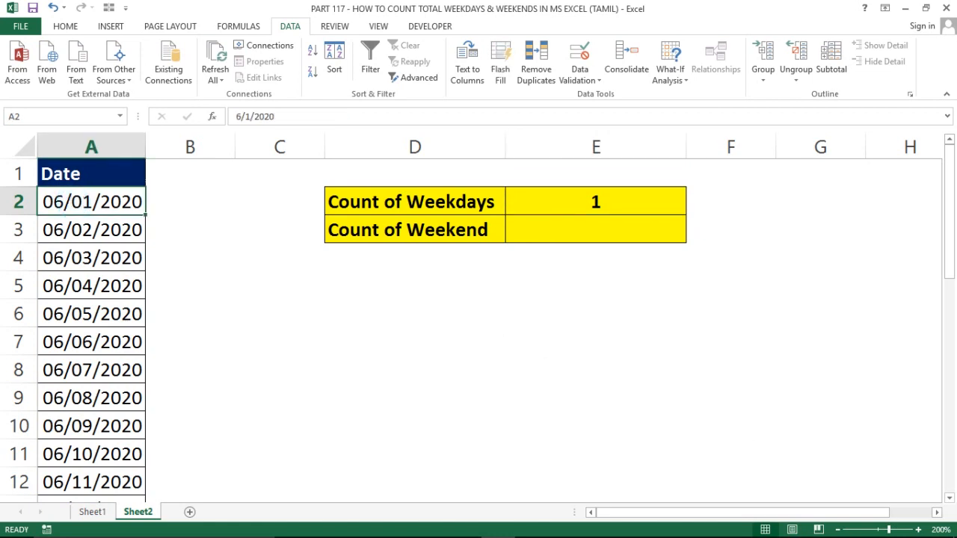
click(927, 524)
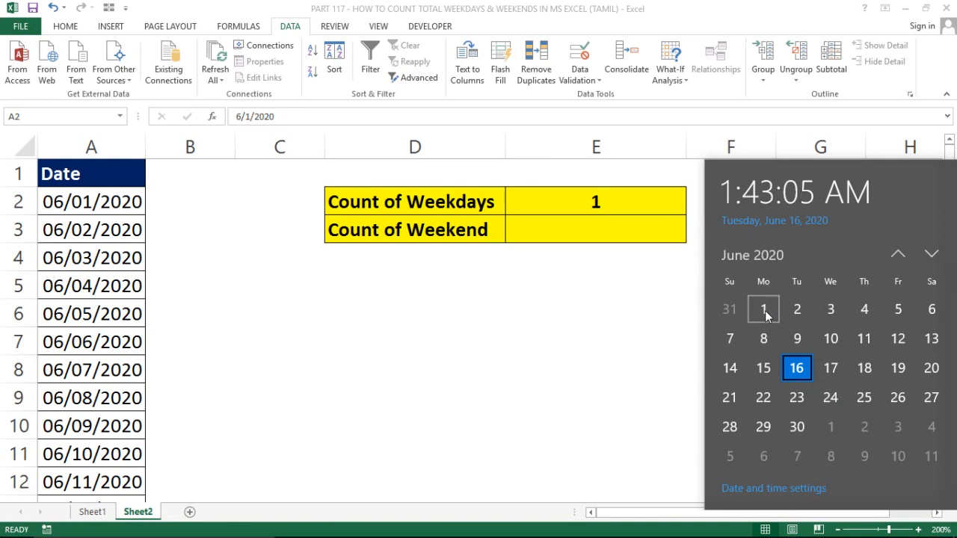
click(577, 301)
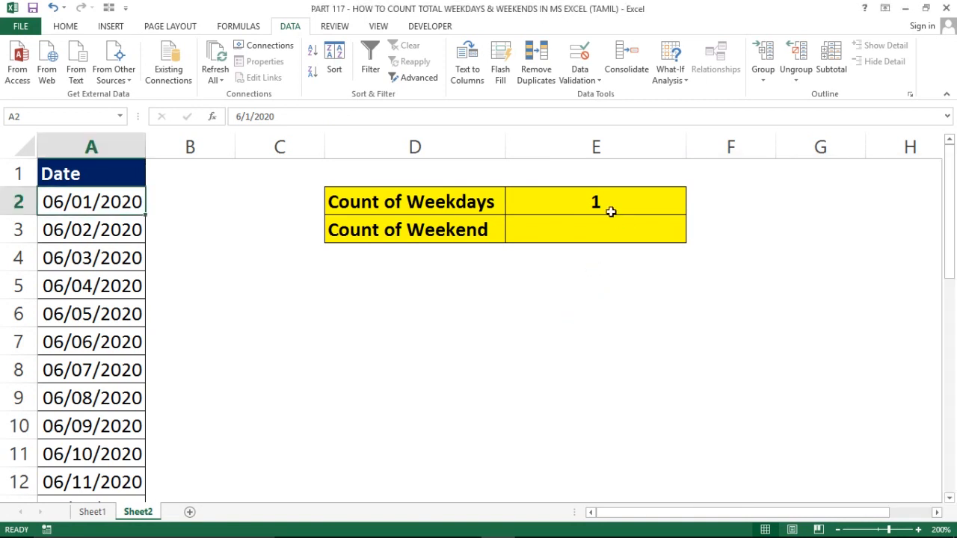
click(611, 211)
drag(685, 216, 690, 412)
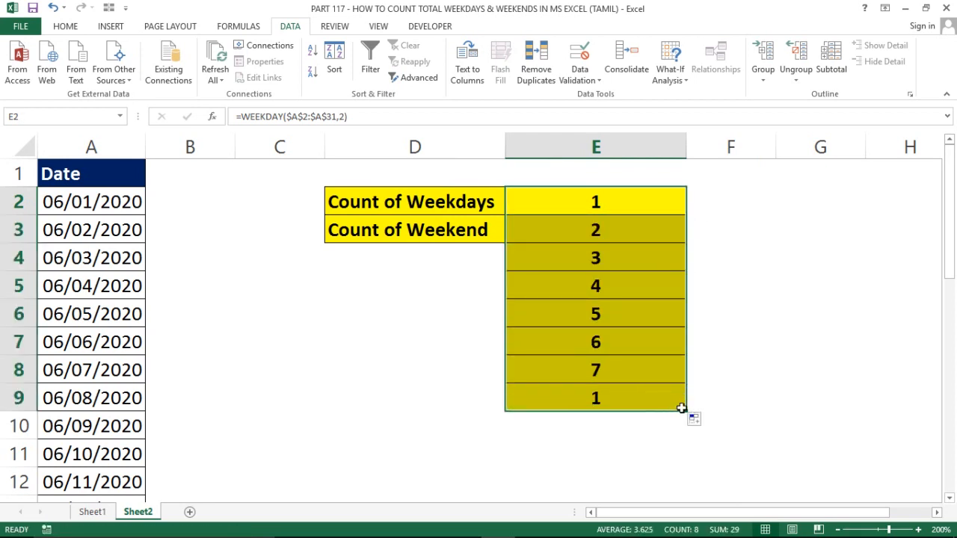
drag(687, 411, 690, 446)
click(604, 375)
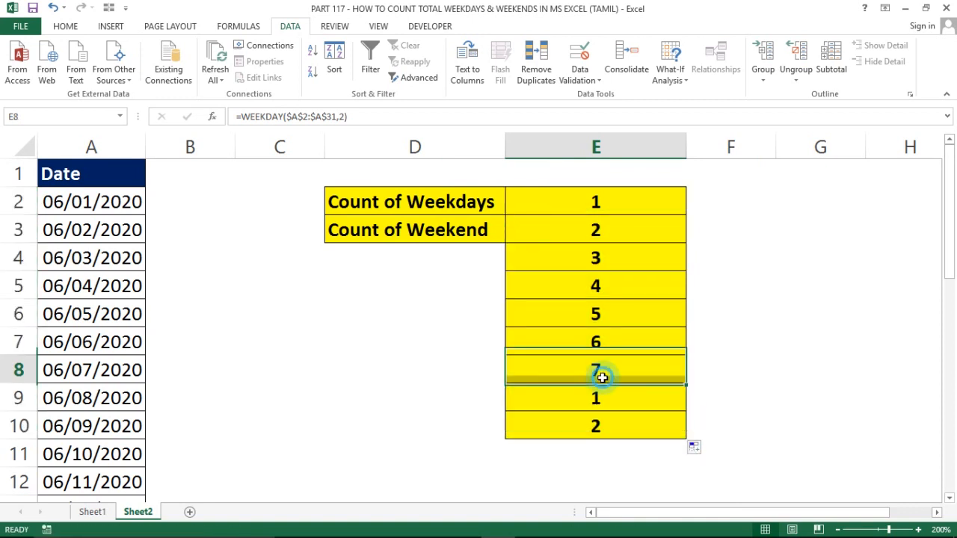
key(shift+space)
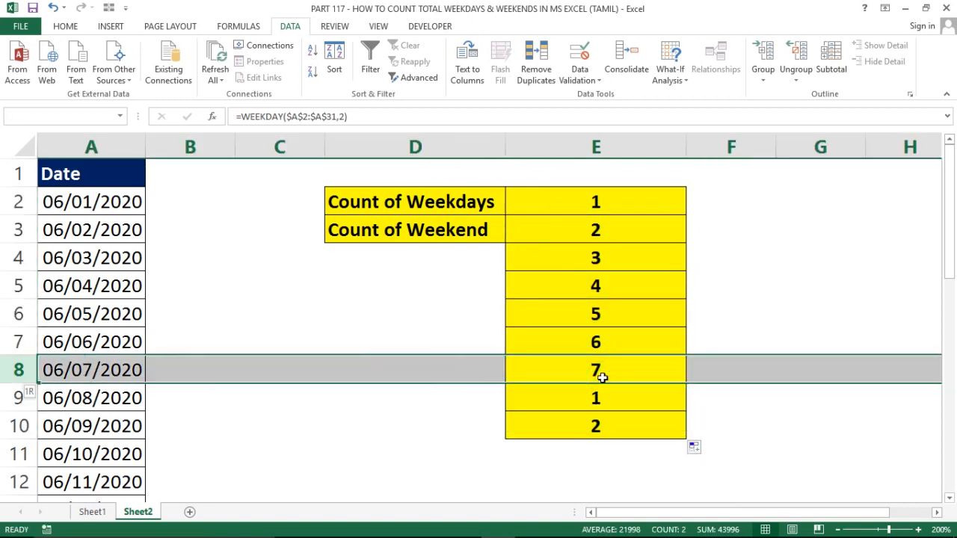
click(15, 366)
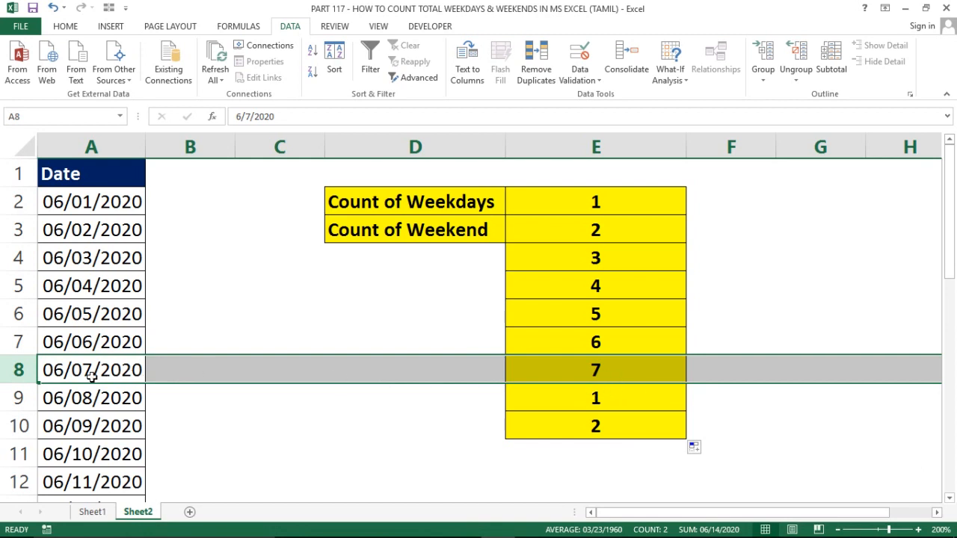
click(17, 397)
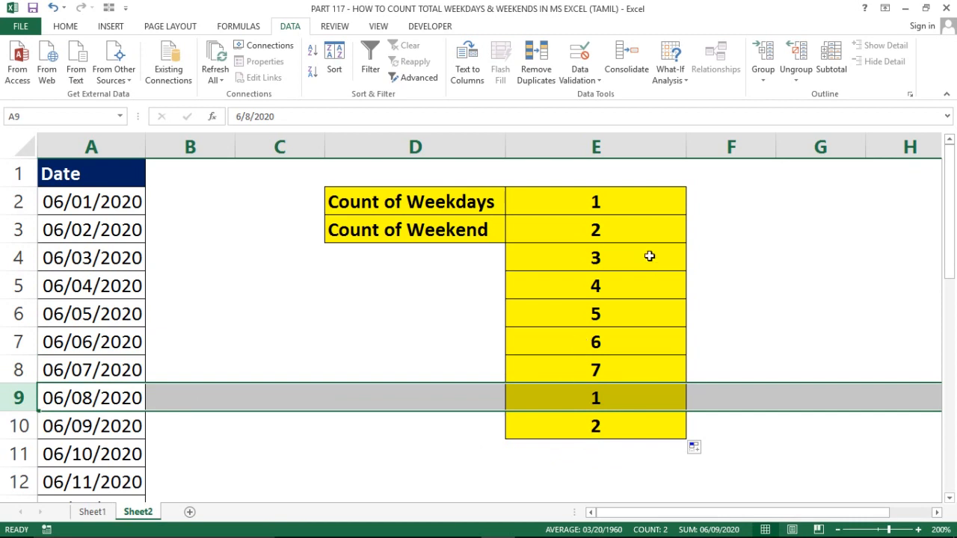
key(ctrl+z)
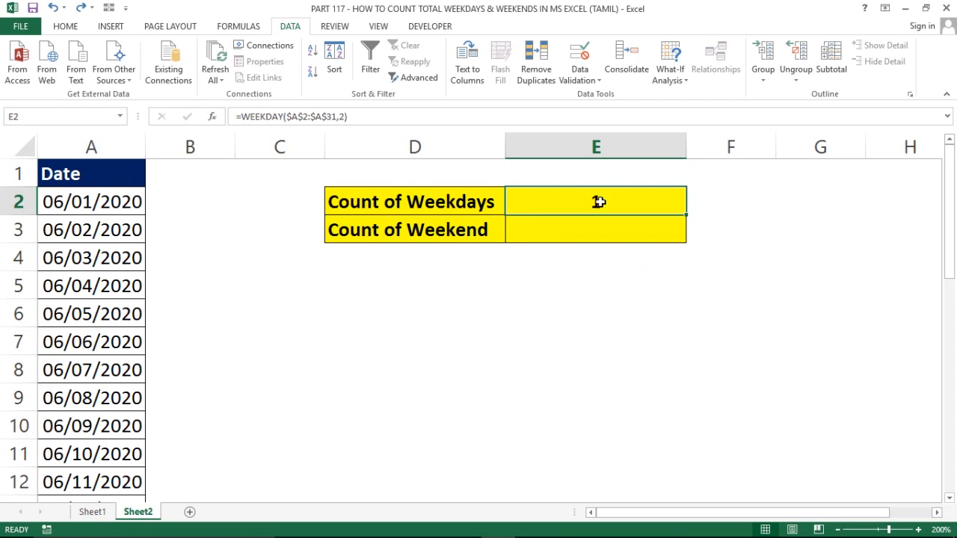
- Wrap the WEEKDAY formula in E2 in an IF that returns 1 for values below 6: =IF(WEEKDAY($A$2:$A$31,2)<6,1,0)
double_click(600, 204)
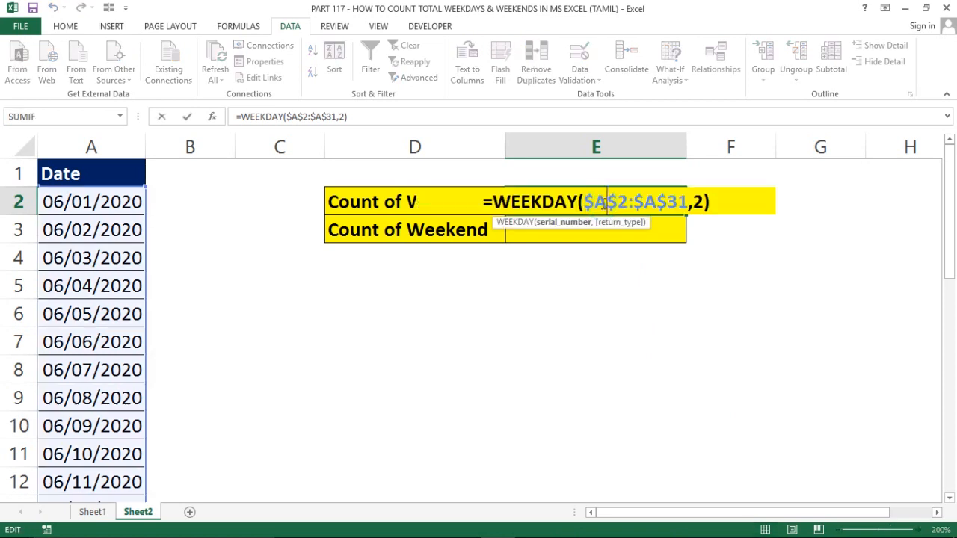
click(492, 202)
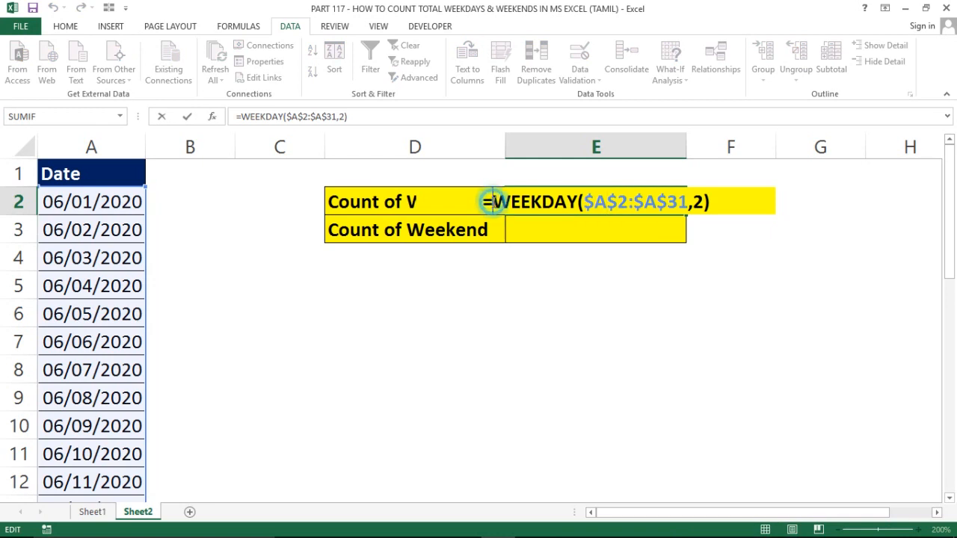
text(IF()
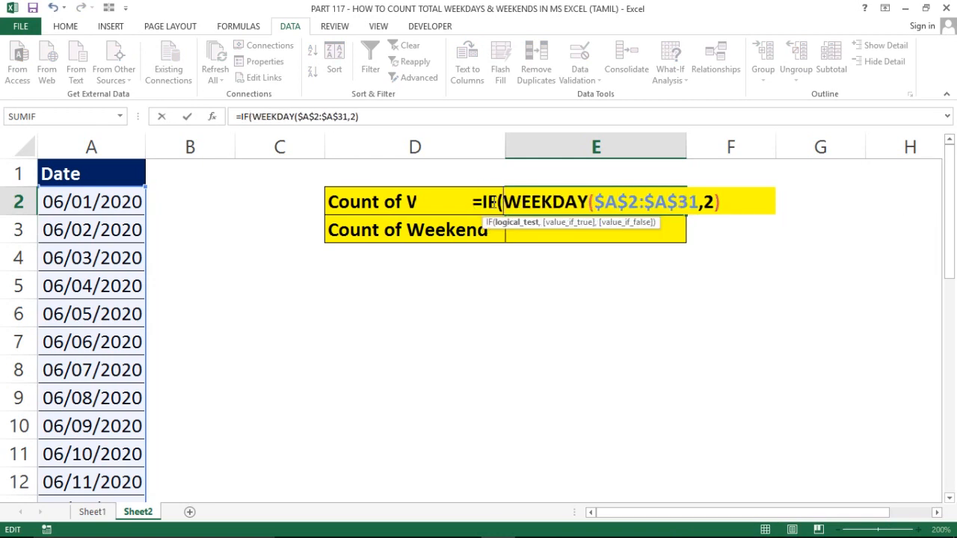
key(shift+End)
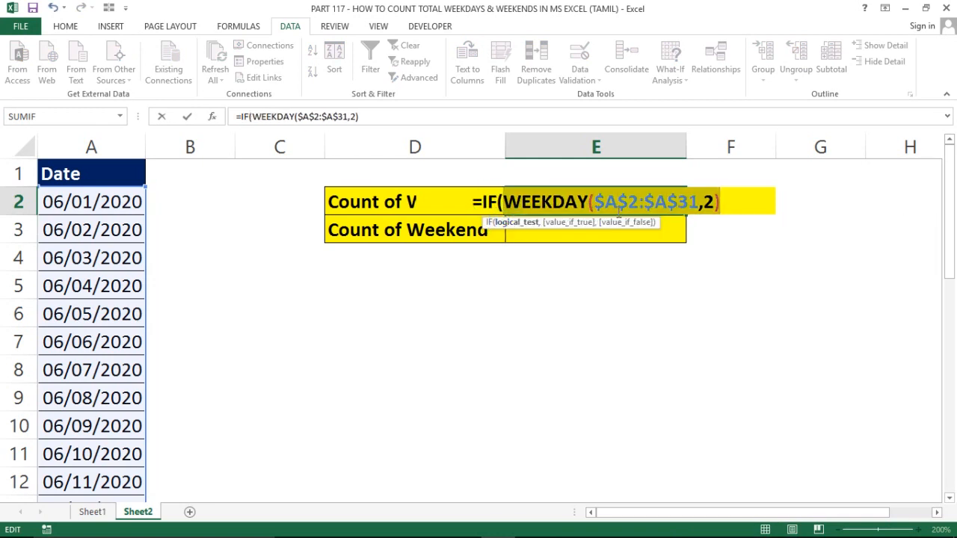
click(721, 202)
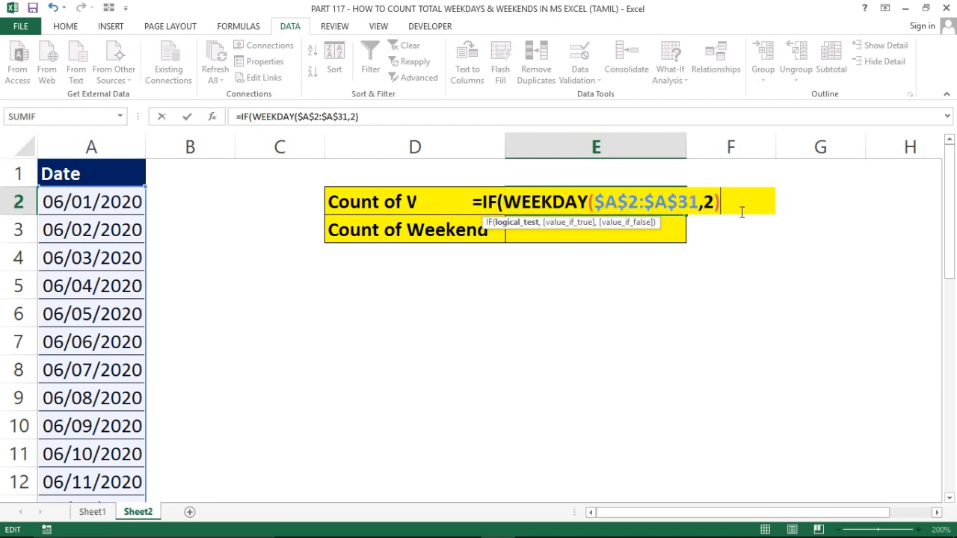
text(<)
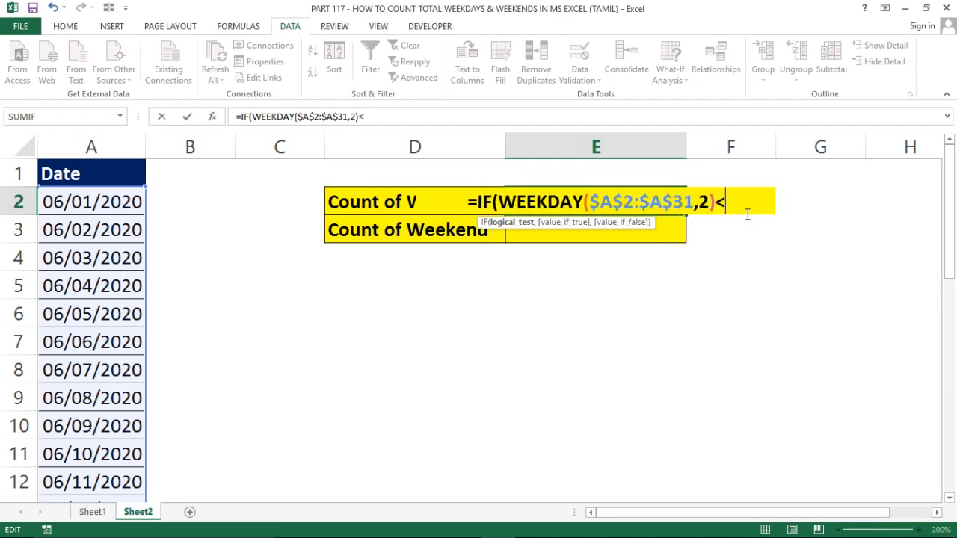
text(6)
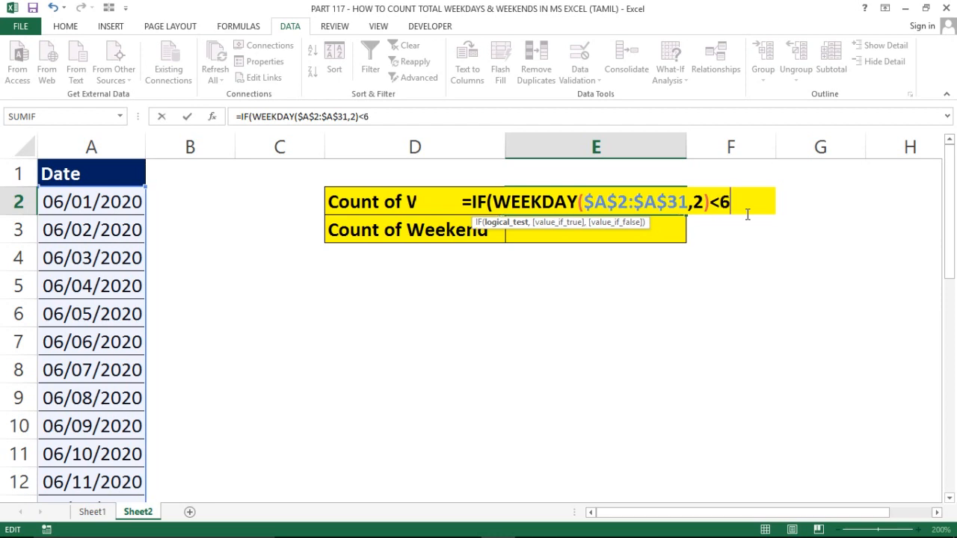
text(,)
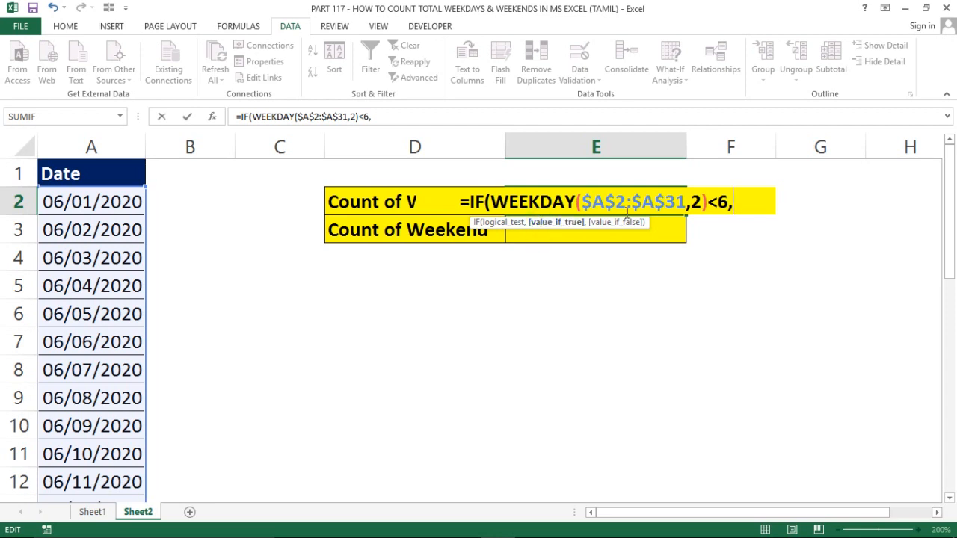
text(1)
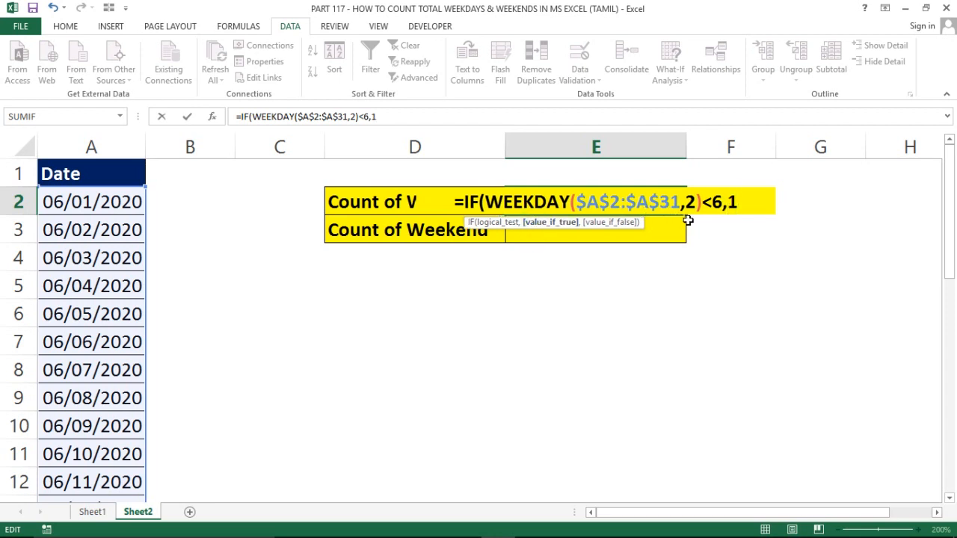
text(,)
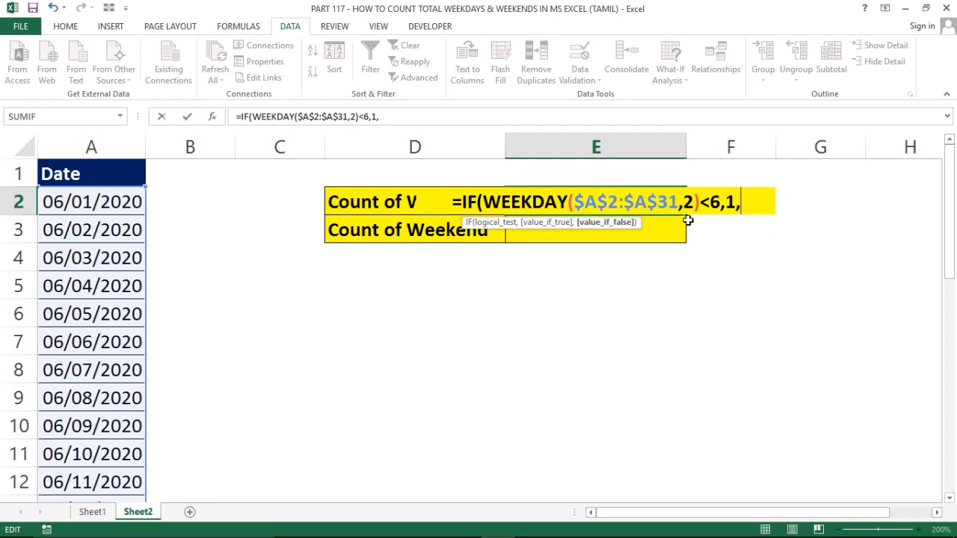
text(0))
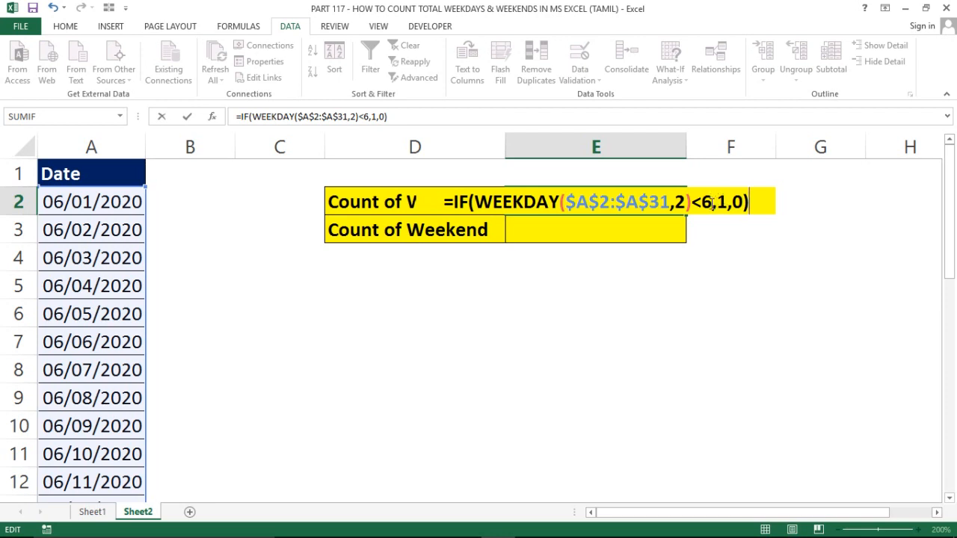
- Wrap the IF formula in E2 in SUM: =SUM(IF(WEEKDAY($A$2:$A$31,2)<6,1,0))
click(710, 203)
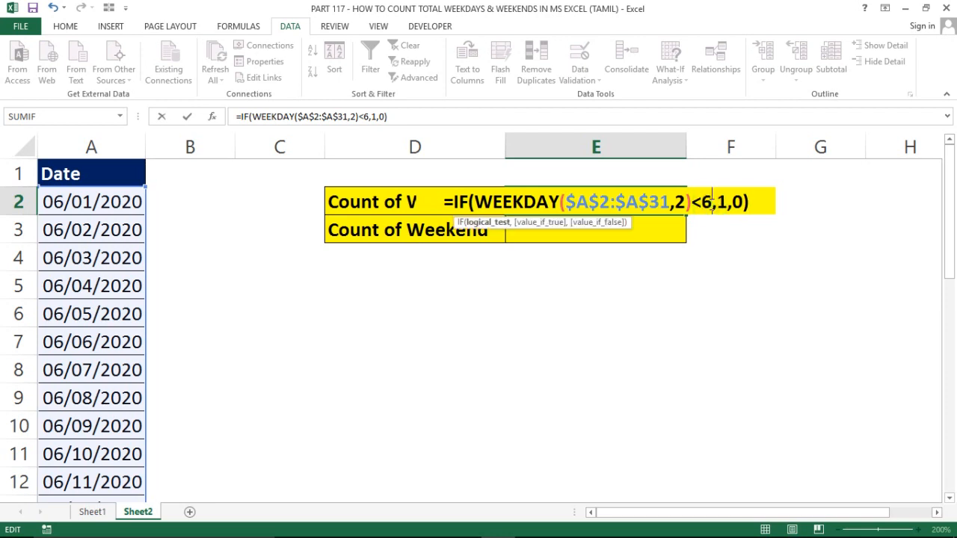
drag(694, 201, 474, 200)
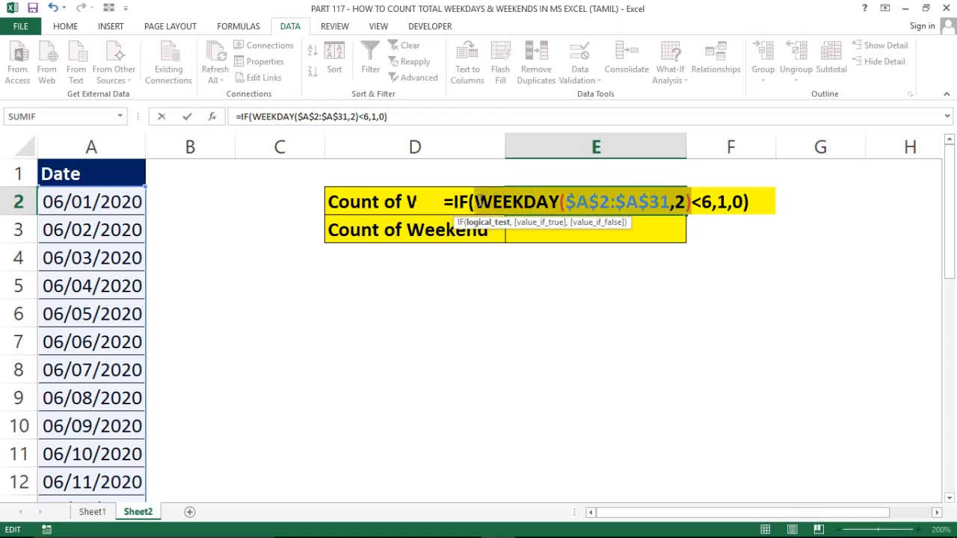
click(728, 202)
double_click(729, 202)
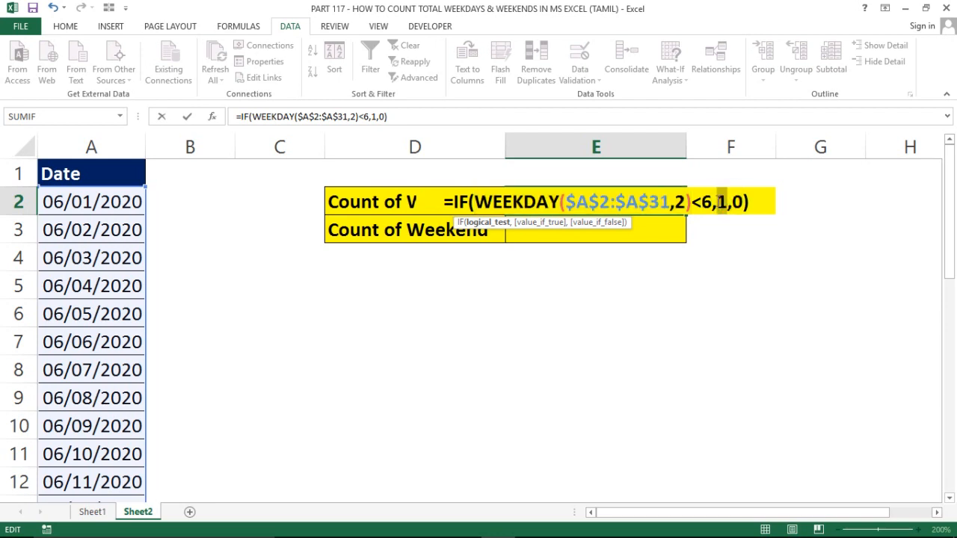
double_click(736, 201)
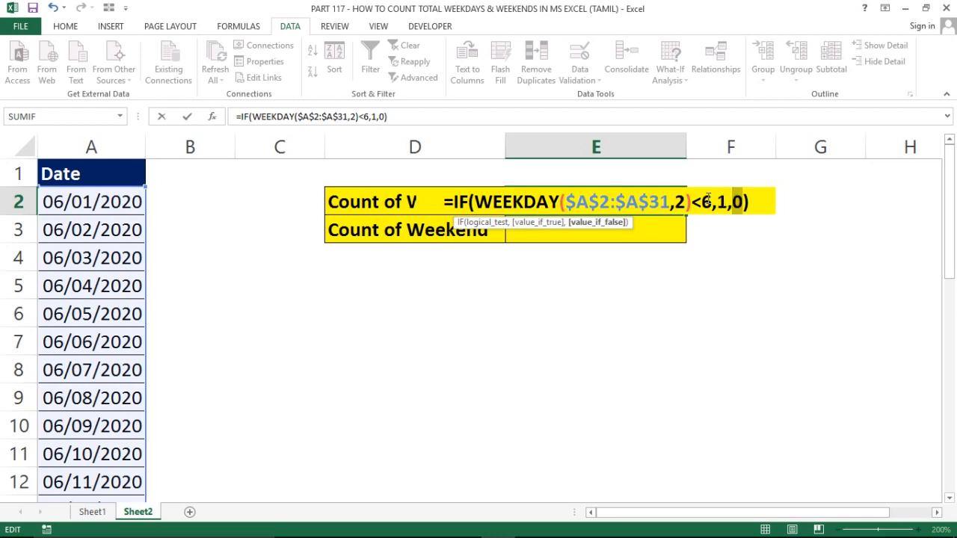
click(454, 201)
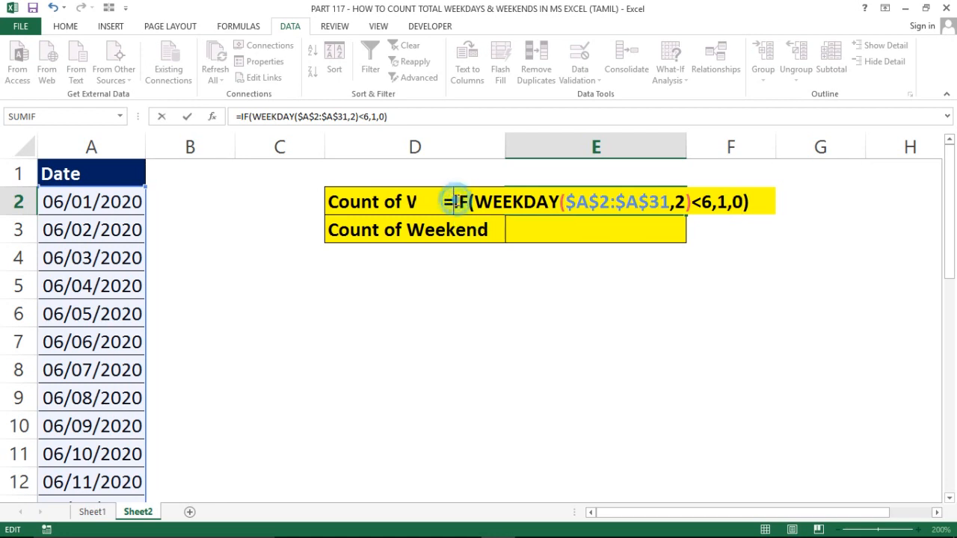
text(SUM)
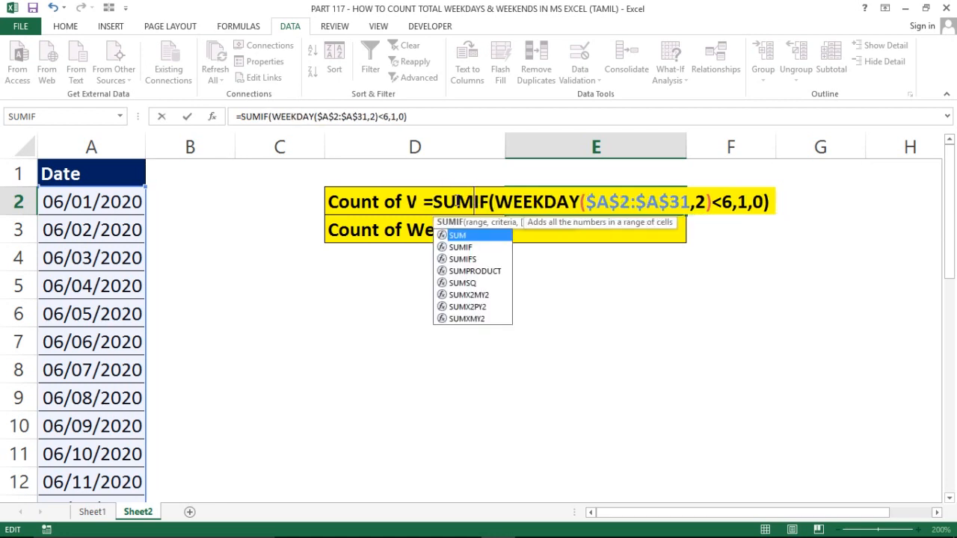
text(()
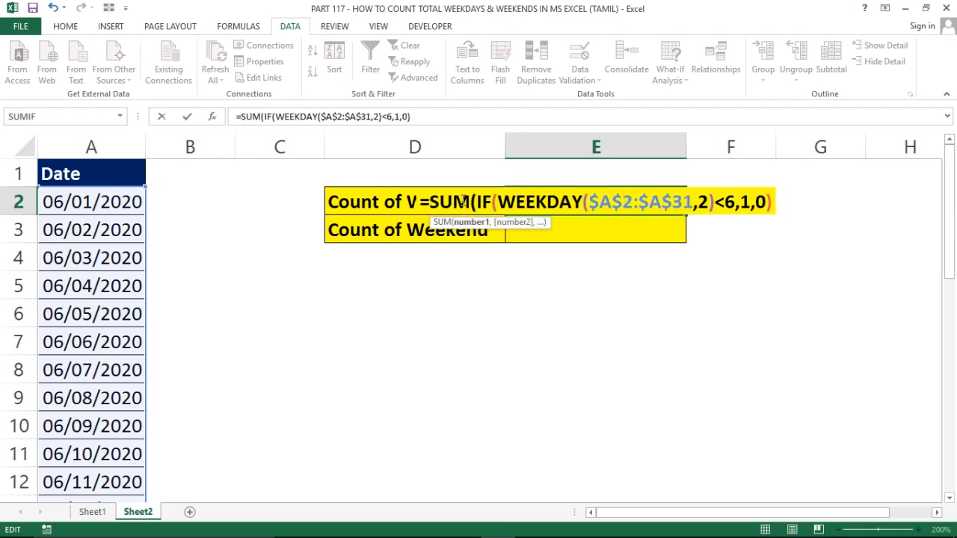
click(773, 201)
text())
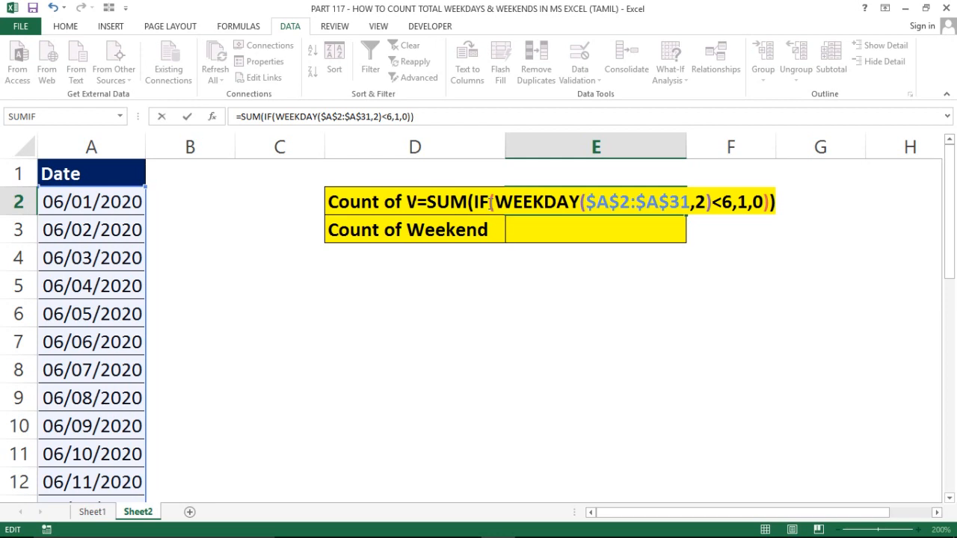
key(Return)
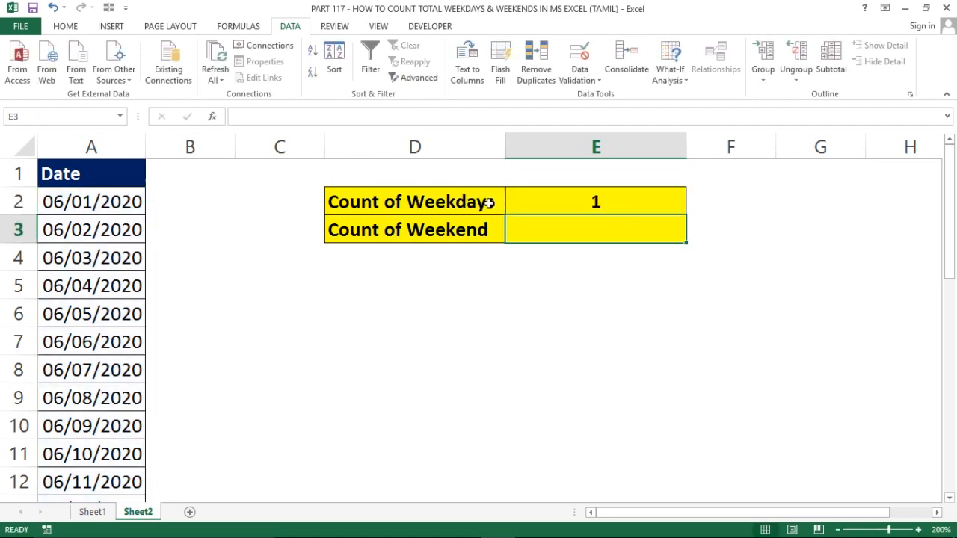
- Re-enter the SUM formula in E2 as an array formula
key(Up)
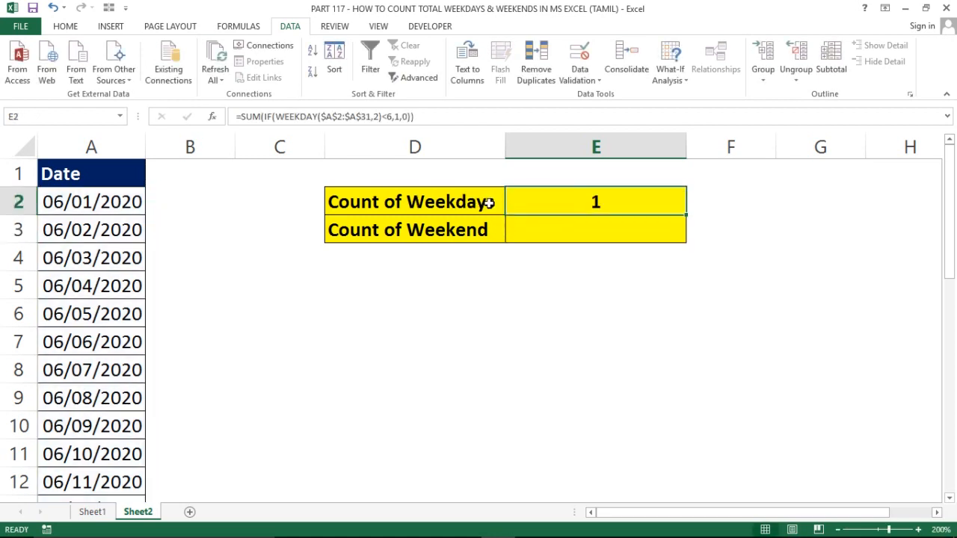
double_click(548, 199)
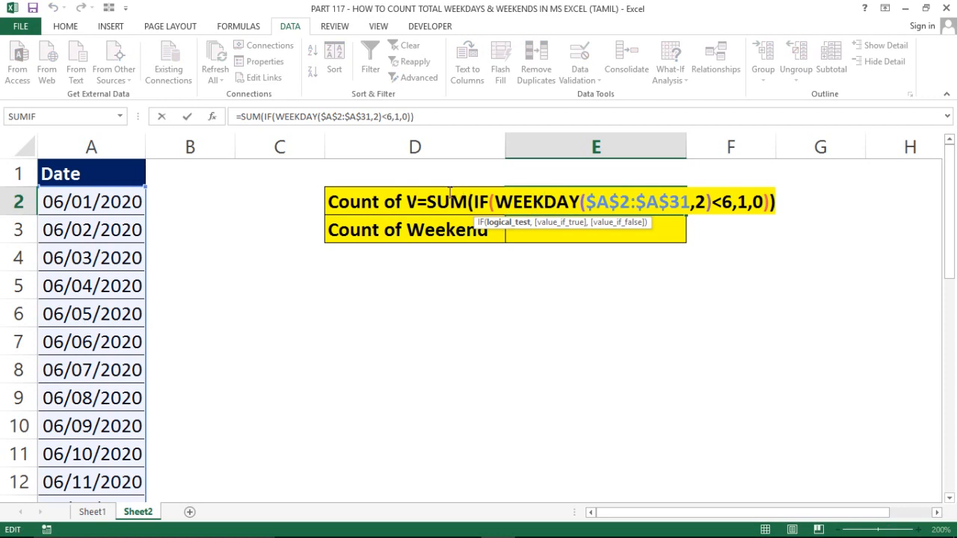
drag(416, 200, 791, 229)
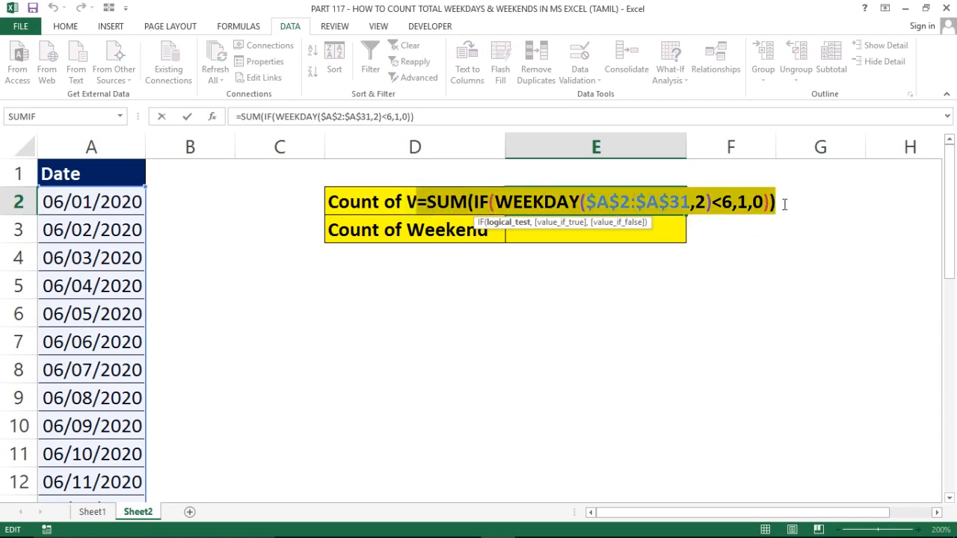
click(733, 200)
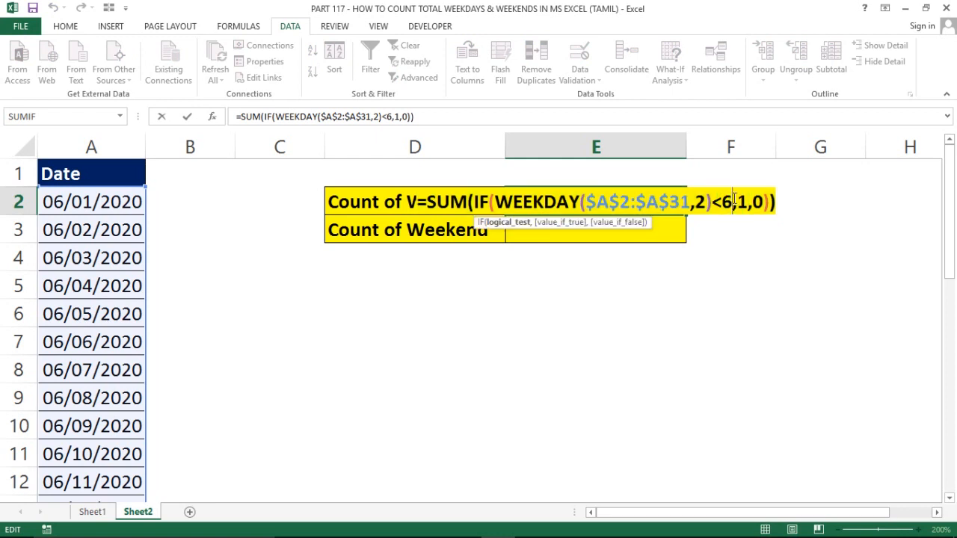
key(ctrl+shift+Return)
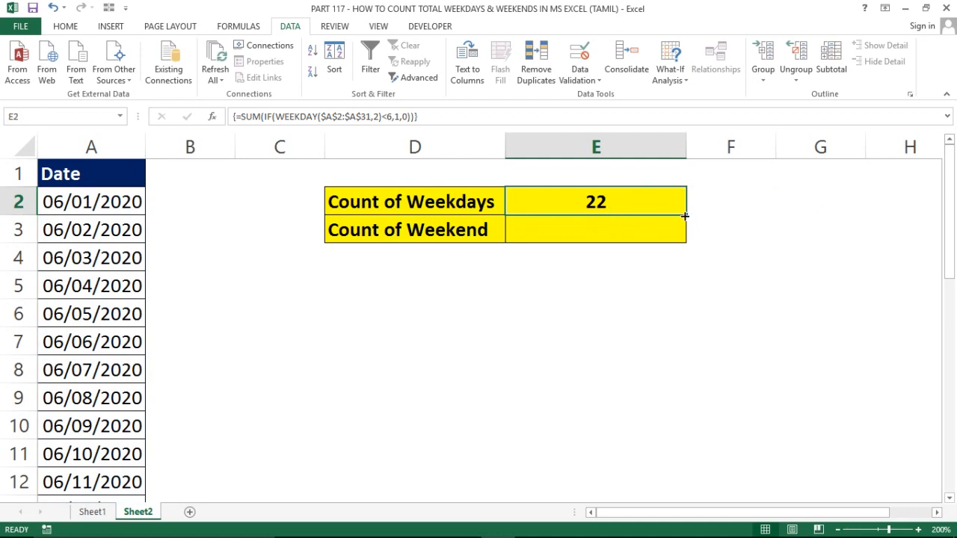
- Fill E2's array formula down to the Count of Weekend cell E3 and change its condition to >5, keeping it an array formula
drag(684, 216, 685, 228)
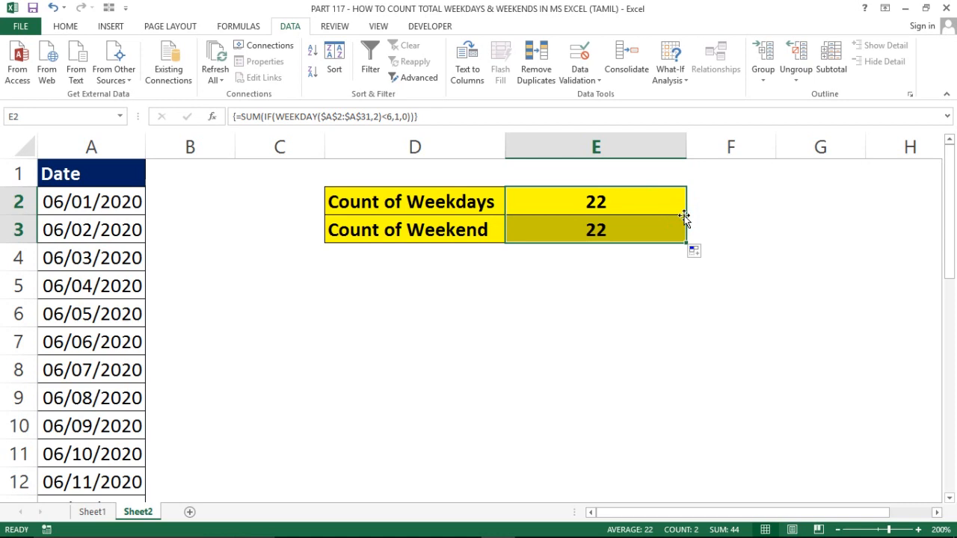
click(619, 230)
double_click(619, 230)
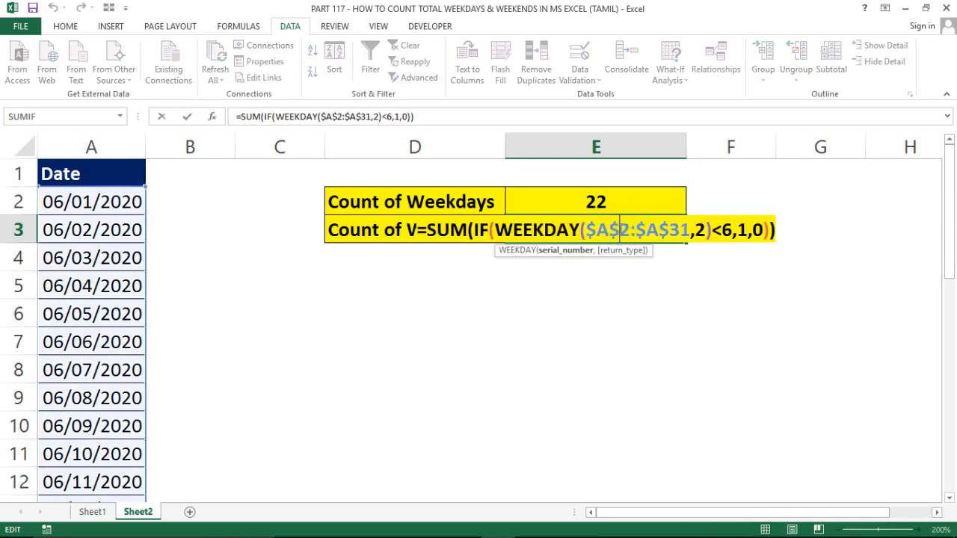
click(722, 229)
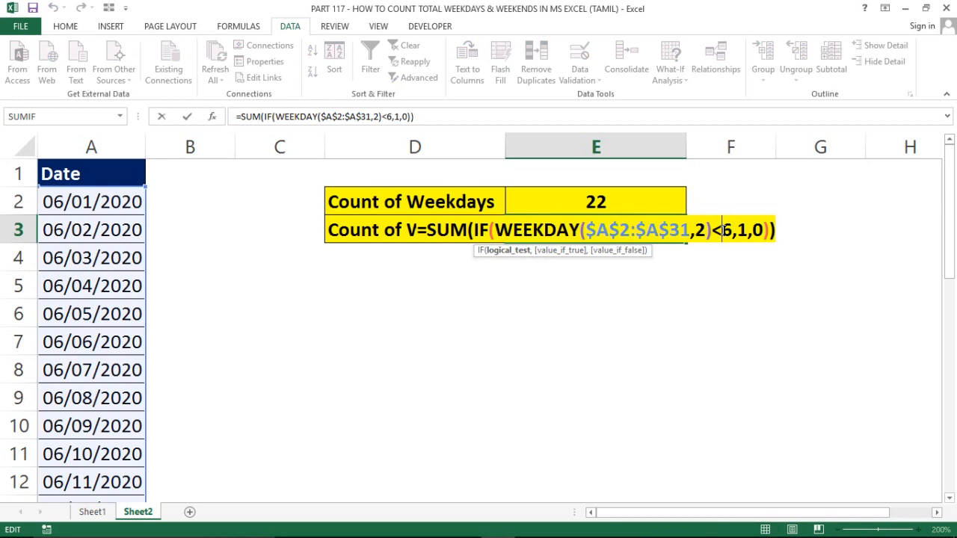
key(BackSpace)
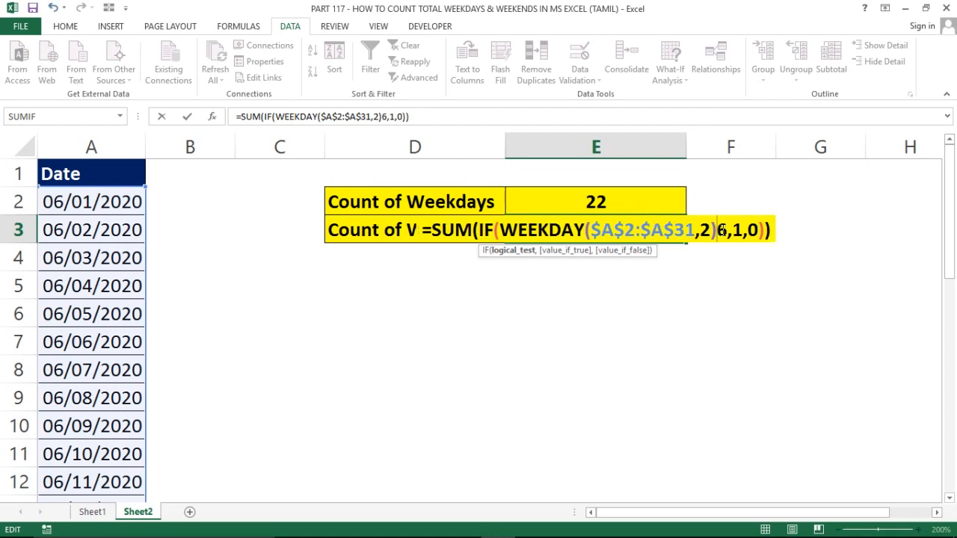
text(>)
key(Delete)
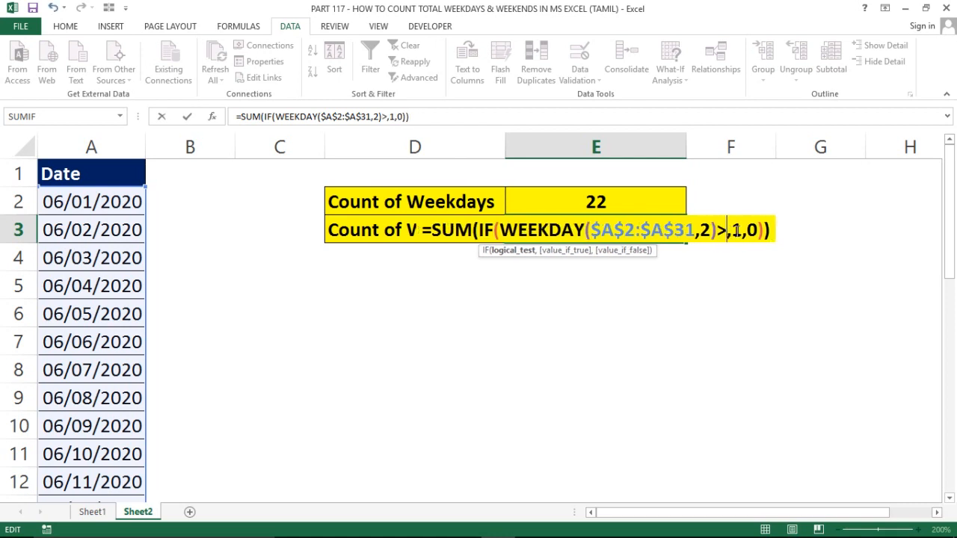
text(5)
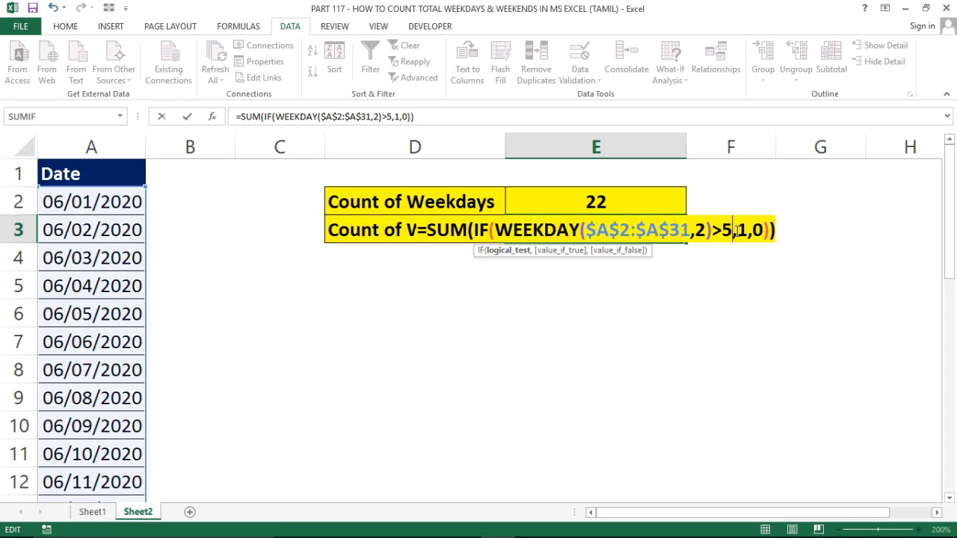
key(ctrl+shift+Return)
click(735, 231)
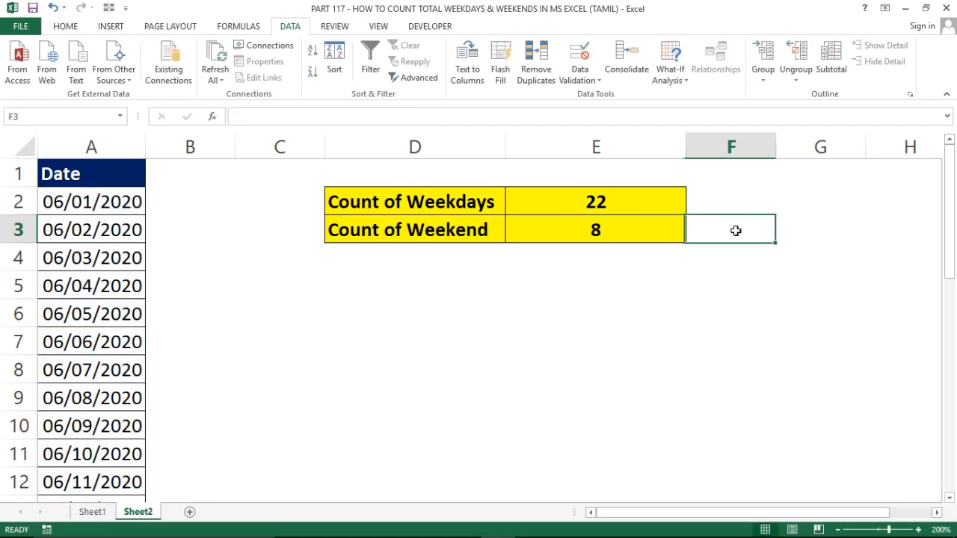
- Check the two count cells and the first dates in column A against the June 2020 system calendar
key(Left)
key(Up)
key(Down)
key(Left)
key(Left)
key(Left)
key(Left)
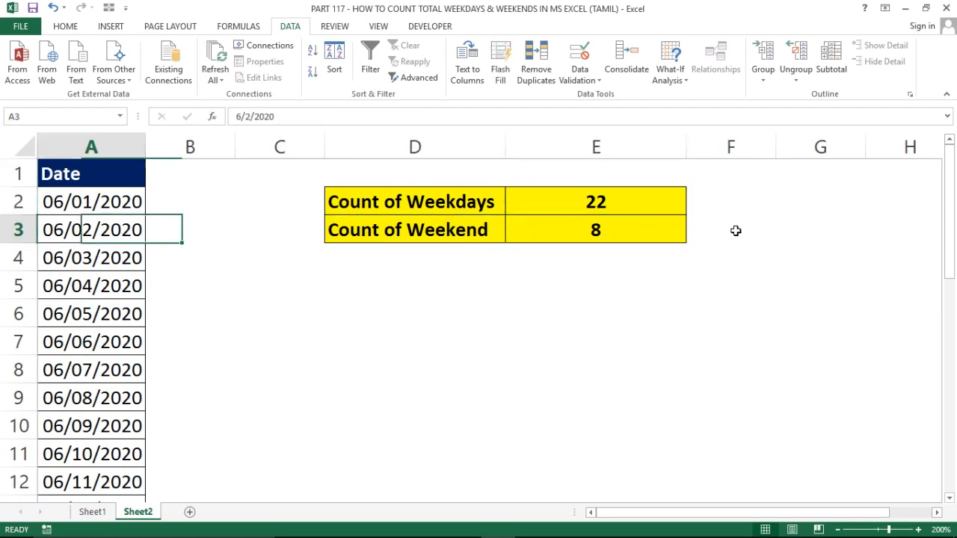
key(Down)
key(Down)
key(Down)
key(Down)
key(Down)
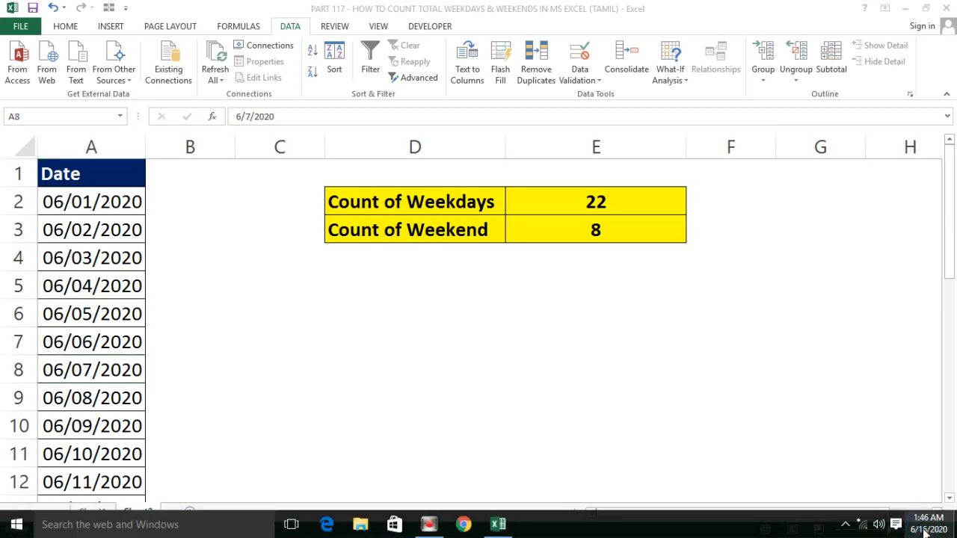
click(925, 524)
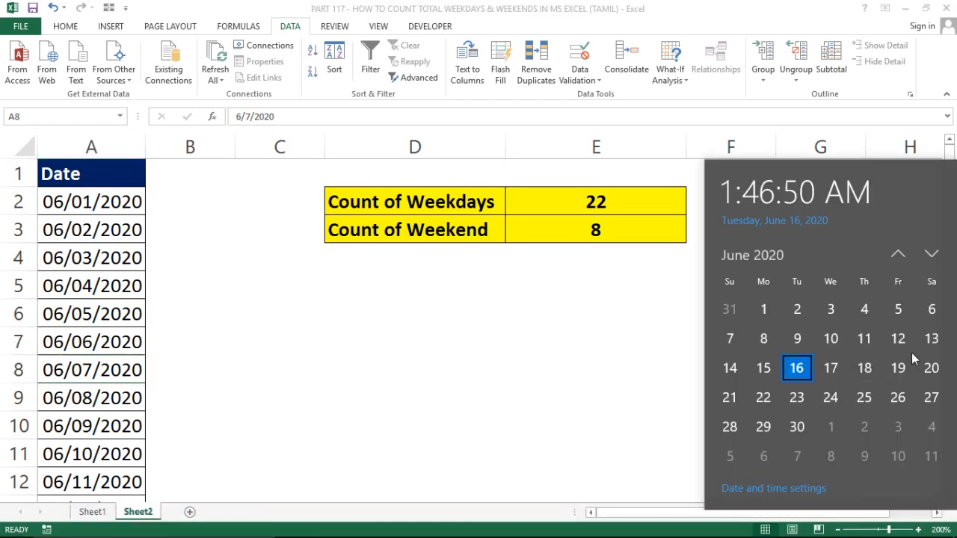
- Change the date in A5 to 6/6/2020 to test the count formulas with an extra weekend date
click(57, 324)
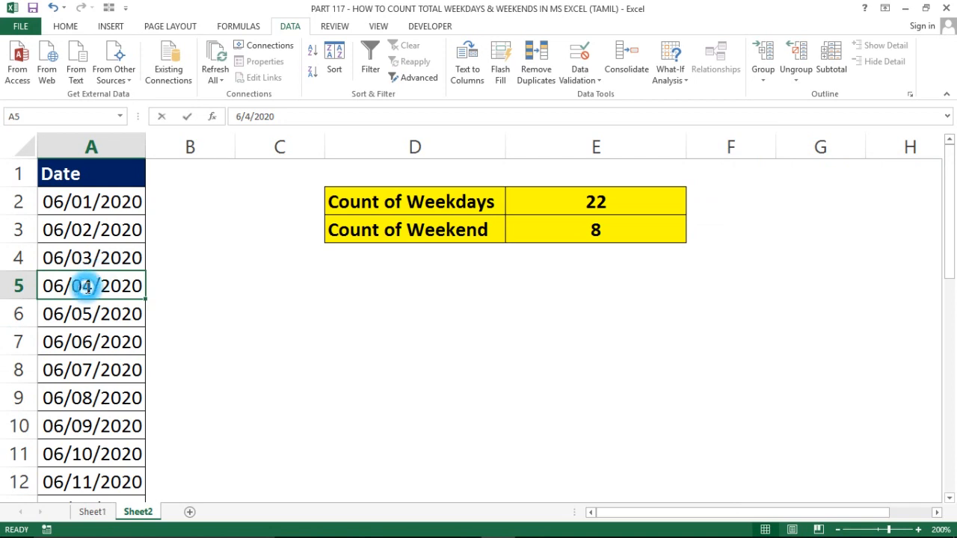
double_click(93, 281)
click(93, 285)
key(BackSpace)
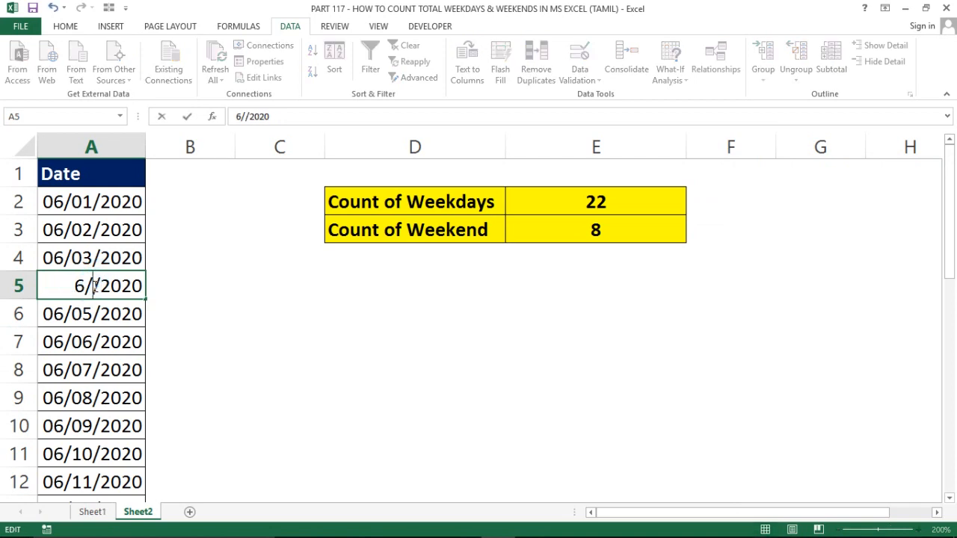
text(6)
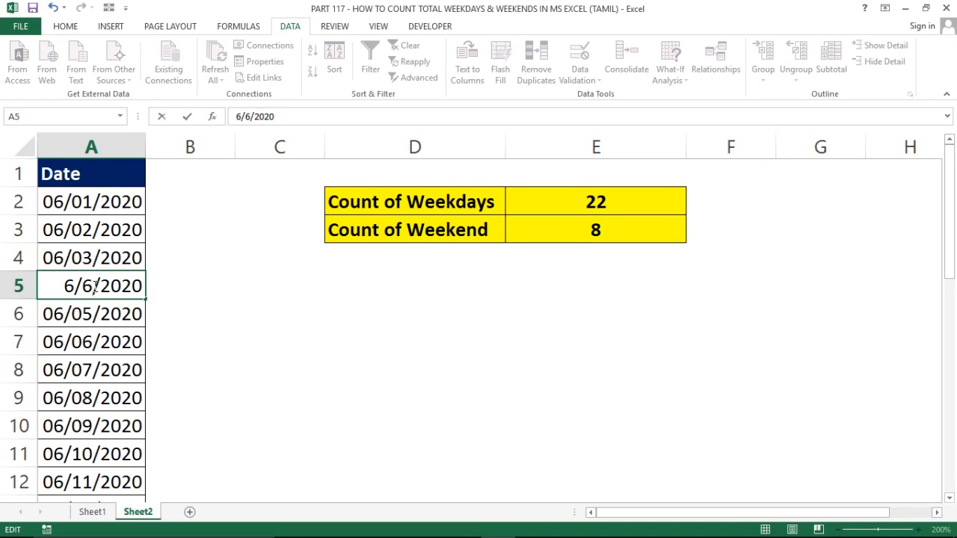
key(Return)
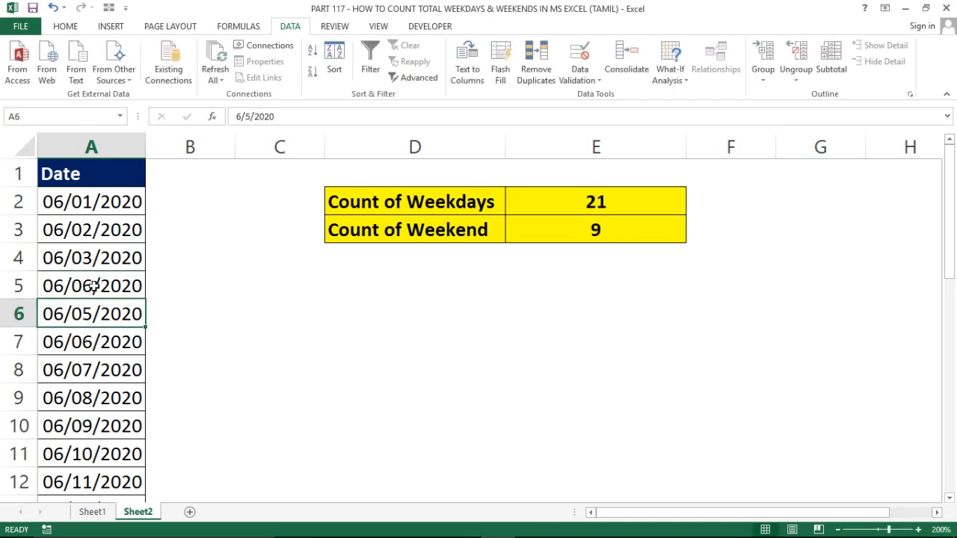
- Examine the weekday and weekend counts and their formulas in E2 and E3 alongside the dates in column A
key(Right)
key(Right)
key(Right)
key(Up)
key(Up)
key(Up)
key(Up)
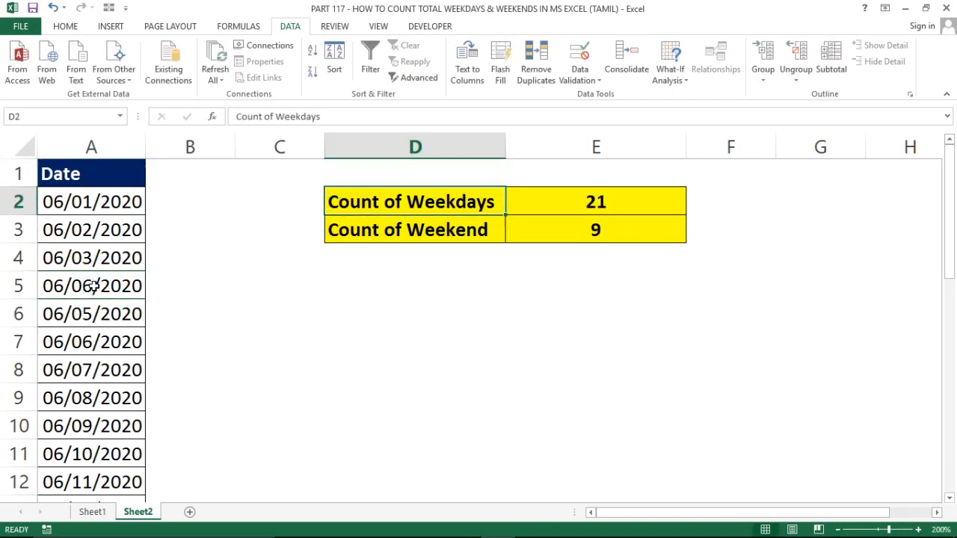
key(Down)
key(Right)
key(Left)
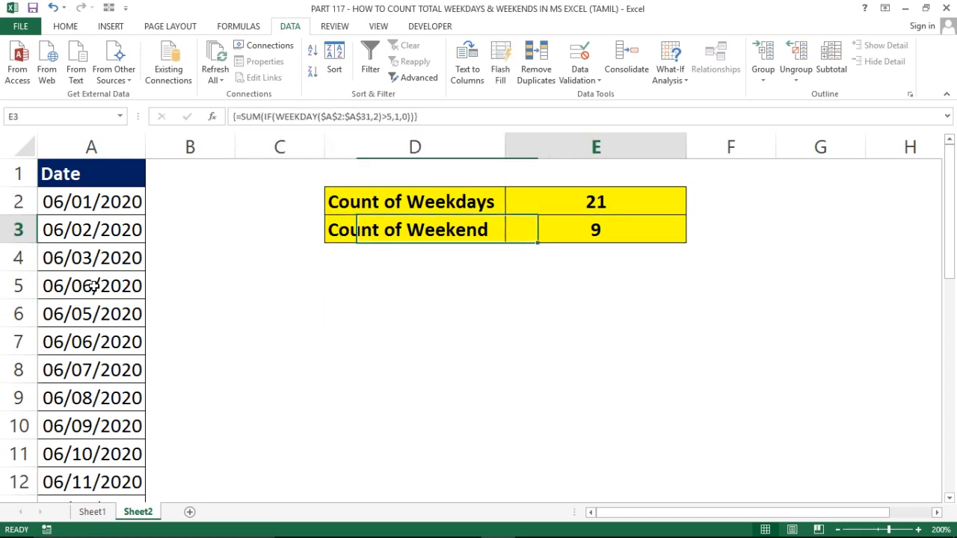
key(Left)
key(Left)
key(Left)
key(Down)
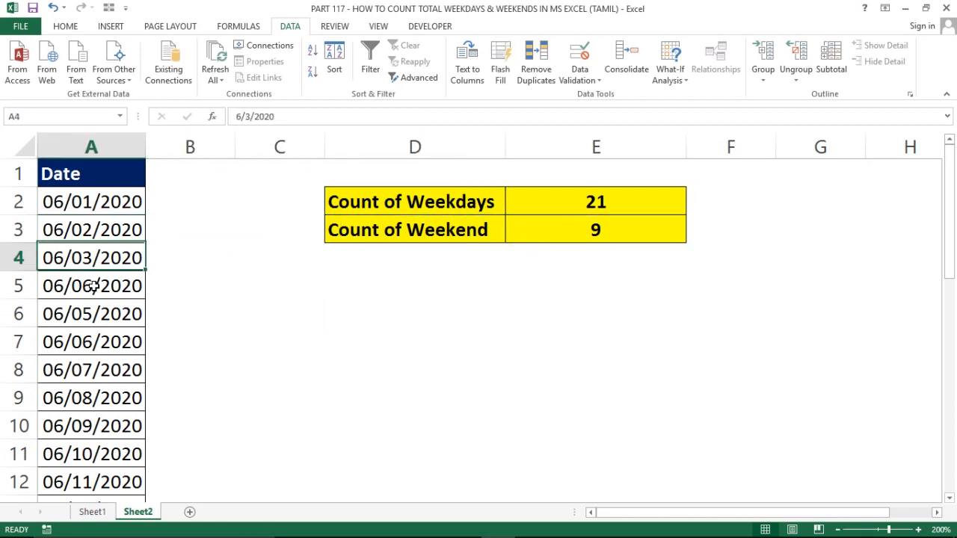
key(Up)
key(Up)
key(Down)
key(Down)
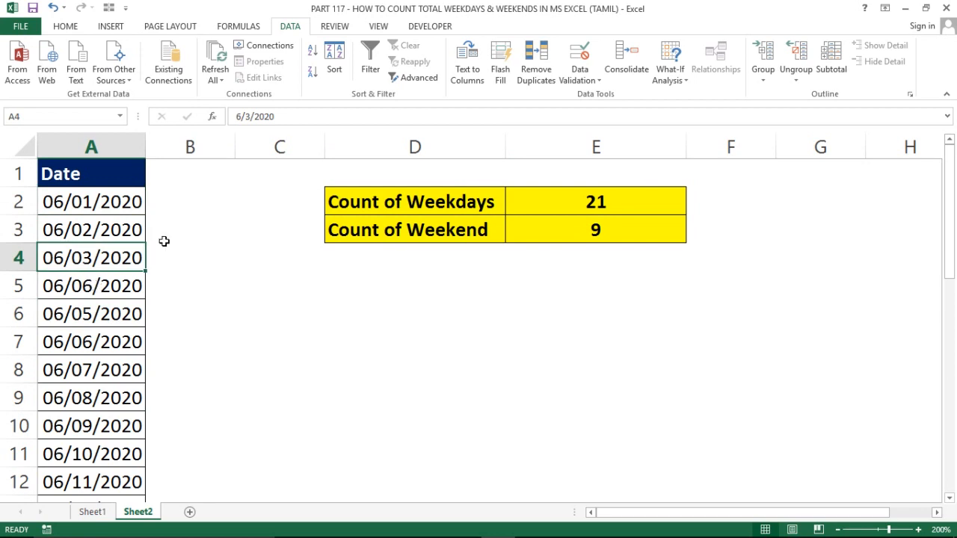
click(552, 201)
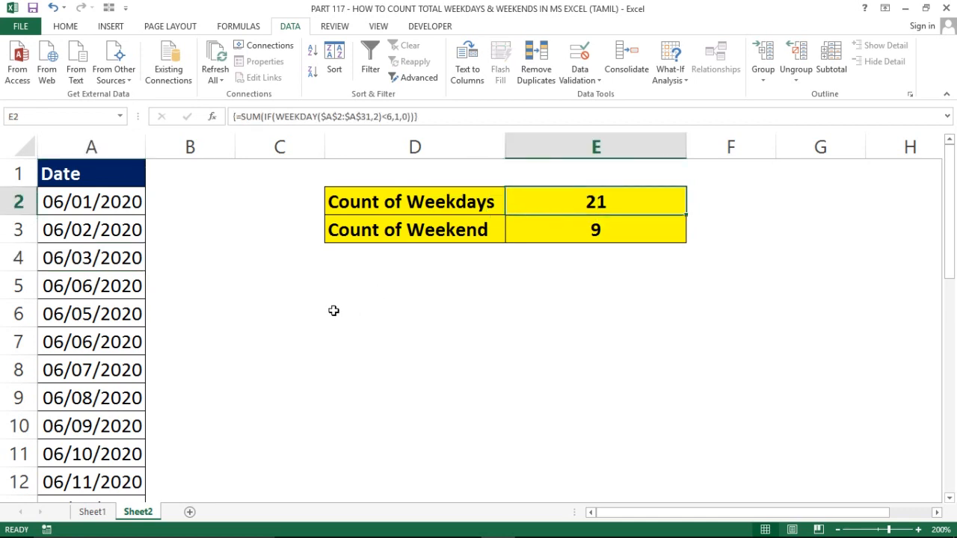
click(287, 322)
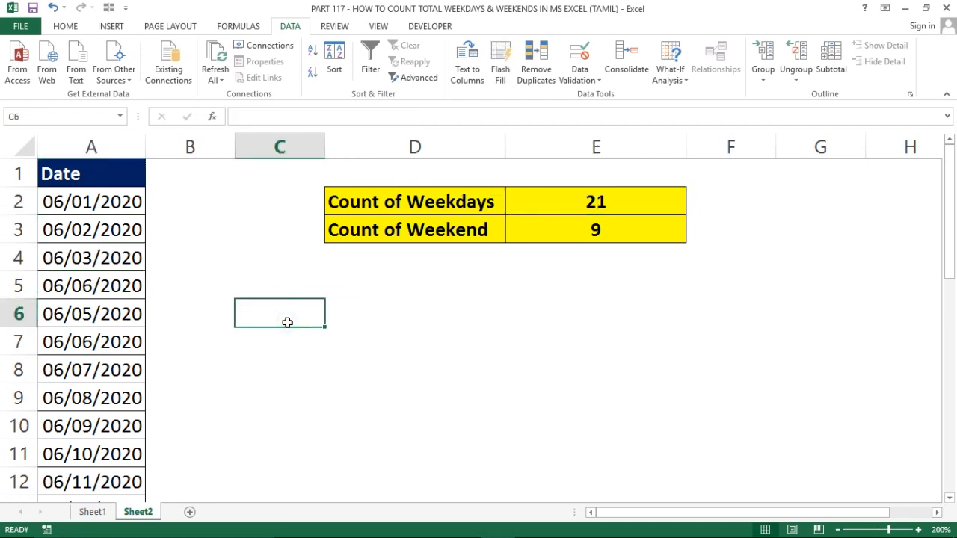
text(c)
key(BackSpace)
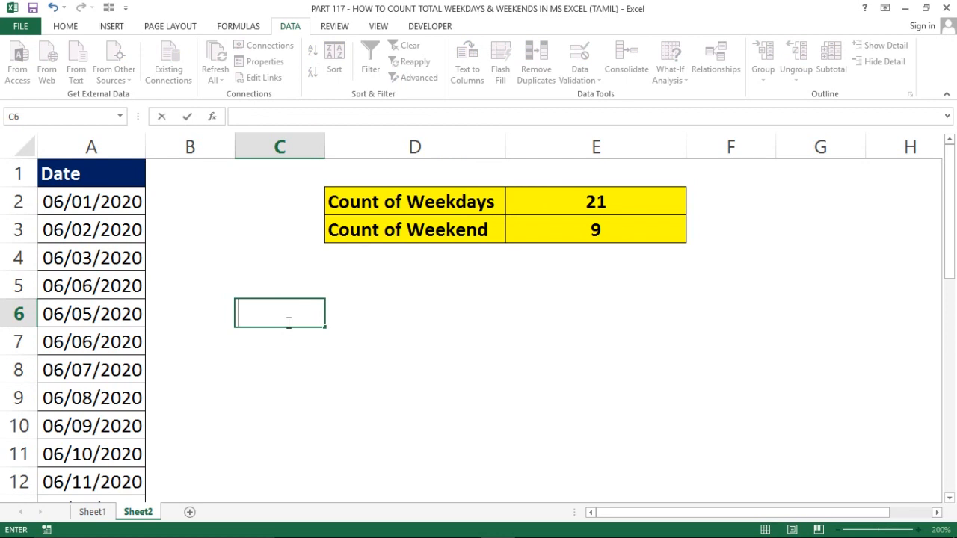
- Enter the note CTL+SHIFT+ENTER in C6 and make it bold
text(CTL+SHIF)
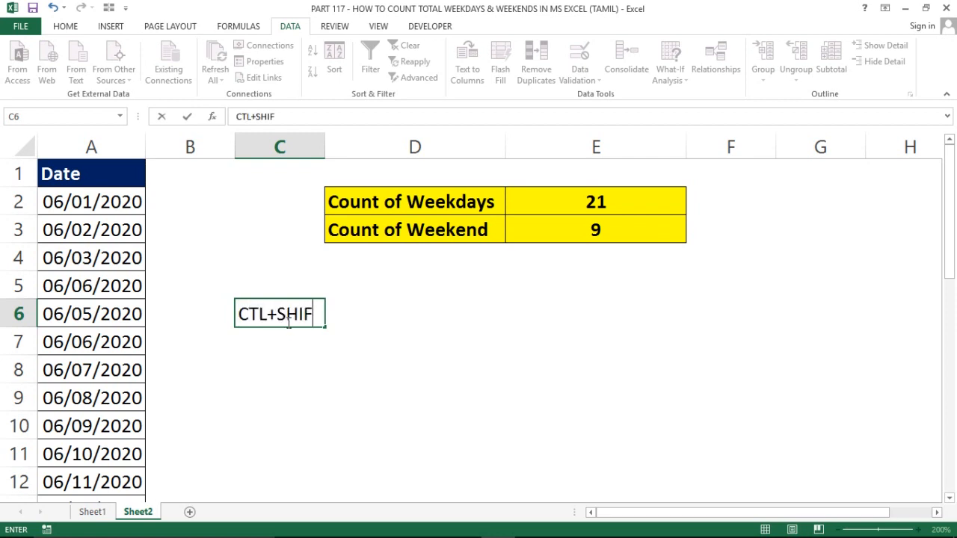
text(T+ENTER)
key(Return)
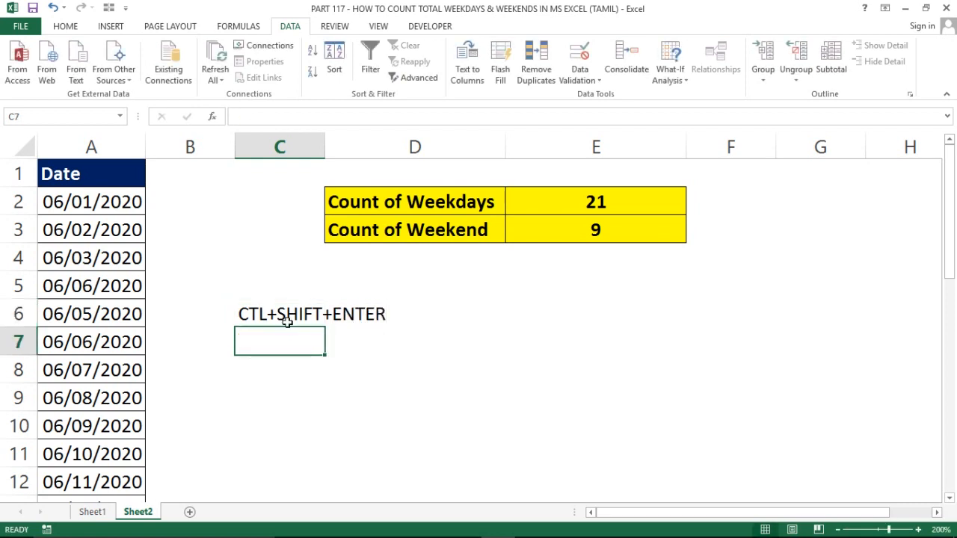
click(287, 320)
key(ctrl+b)
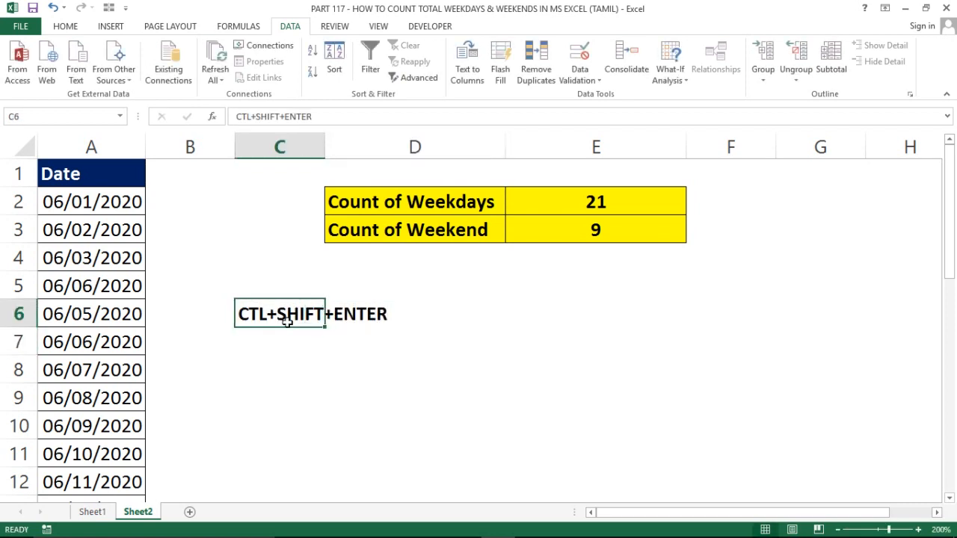
- Display the weekday count formula from E2 as text in D8 with FORMULATEXT
key(Down)
key(Right)
key(Down)
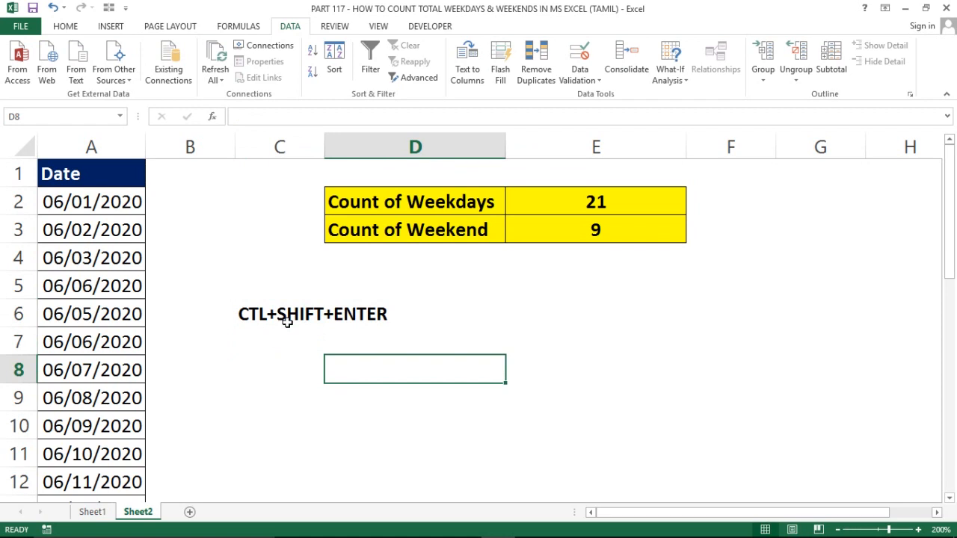
text(=FOR)
key(Down)
key(Tab)
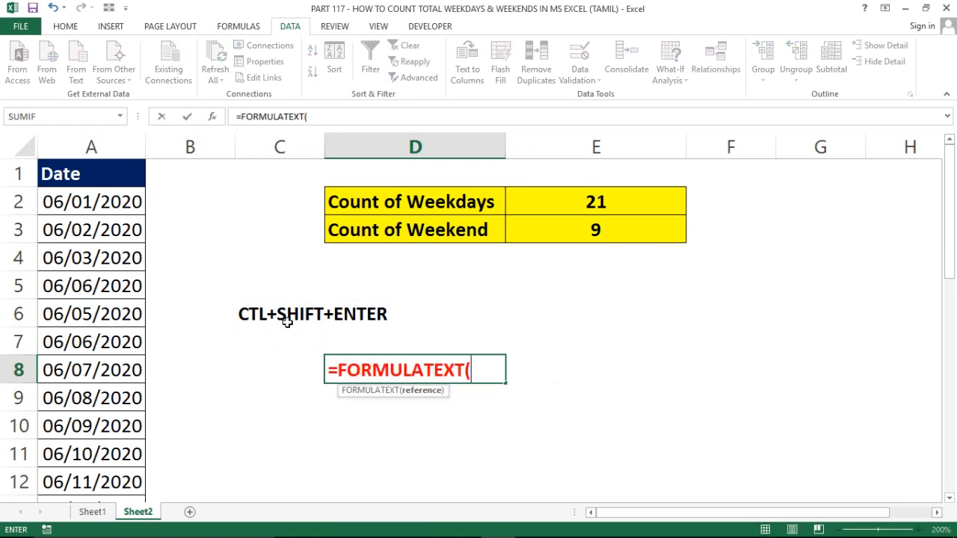
key(Up)
key(Up)
key(Up)
key(Up)
key(Up)
key(Up)
key(Up)
key(Down)
key(Right)
key(Return)
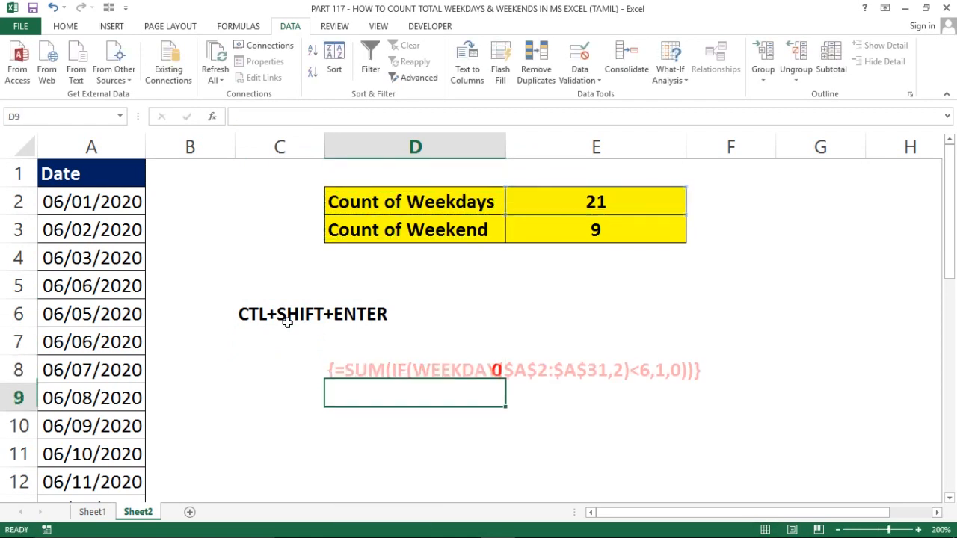
- Display the weekend count formula from E3 as text in D9 with FORMULATEXT
text(=FOR)
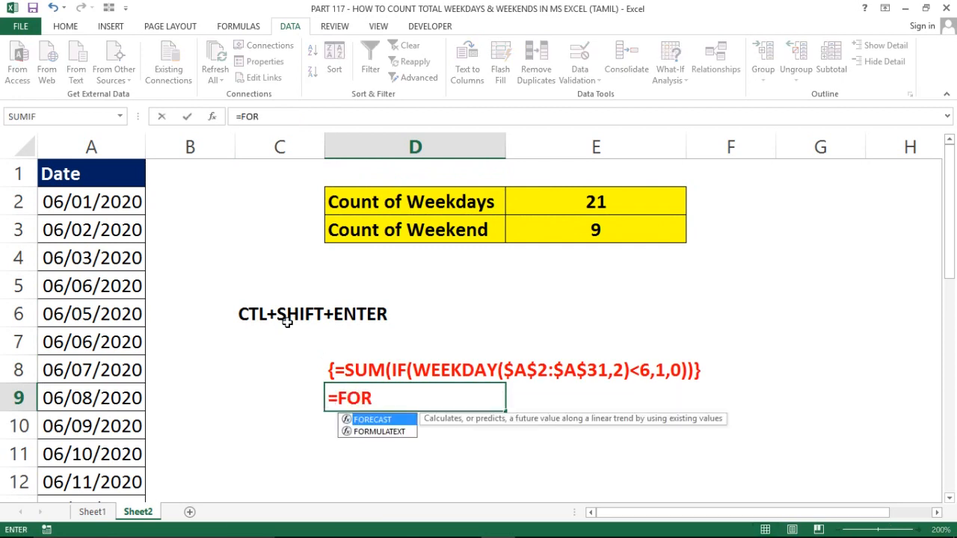
key(Down)
key(Tab)
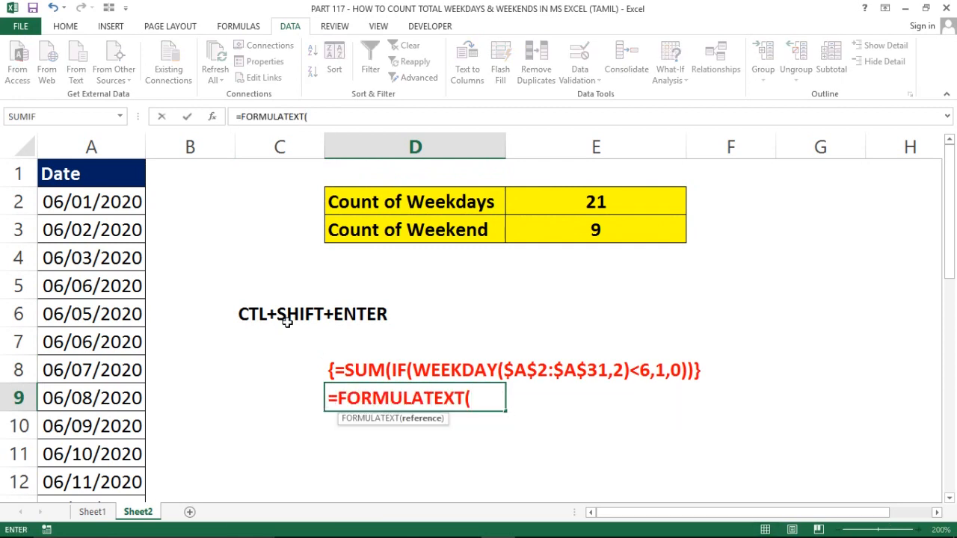
key(Up)
key(Up)
key(Up)
key(Up)
key(Up)
key(Up)
key(Up)
key(Up)
key(Down)
key(Down)
key(Right)
key(Return)
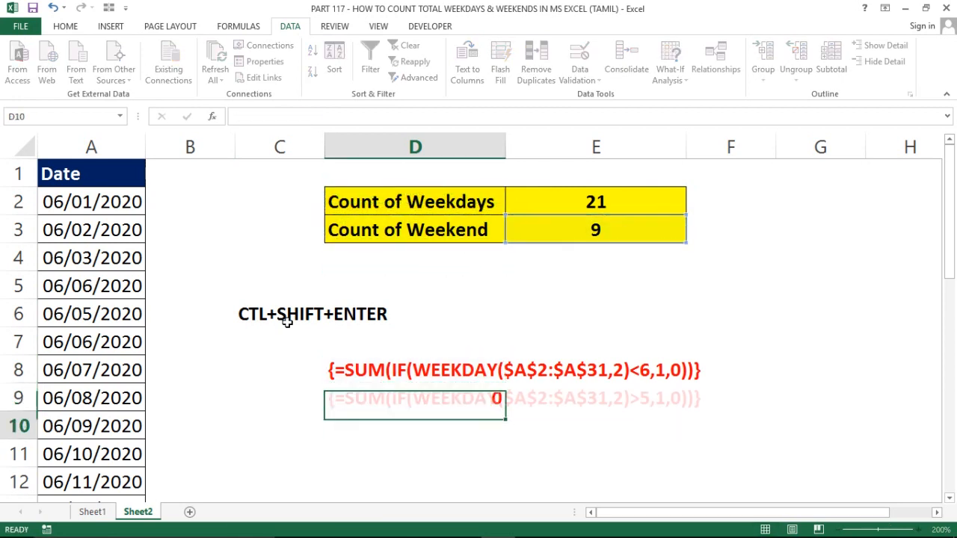
- Convert the FORMULATEXT results in D8:D9 to static text by copying them and pasting values in place
key(Up)
key(Up)
key(shift+Down)
key(ctrl+c)
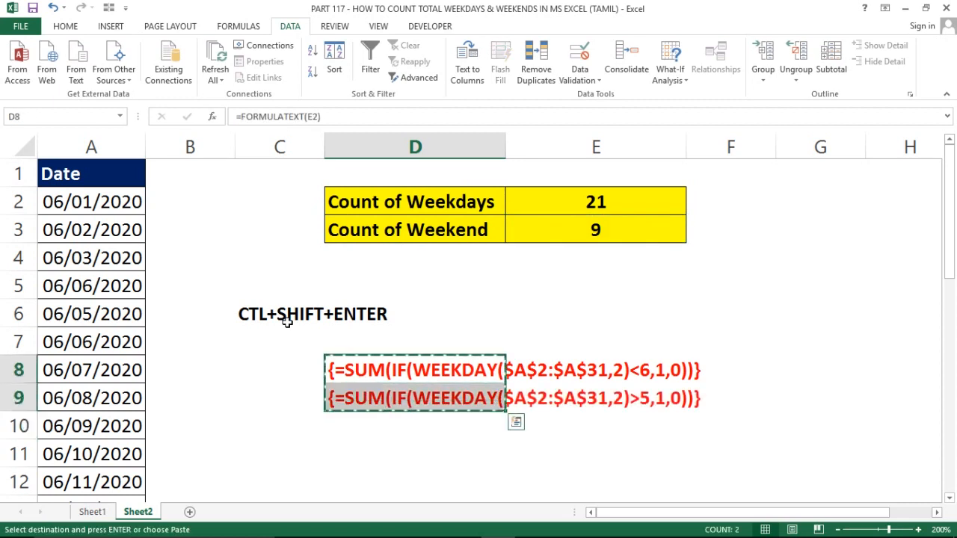
key(alt+e)
key(s)
key(v)
key(Return)
key(Up)
key(Up)
key(Up)
key(Up)
key(Up)
key(Up)
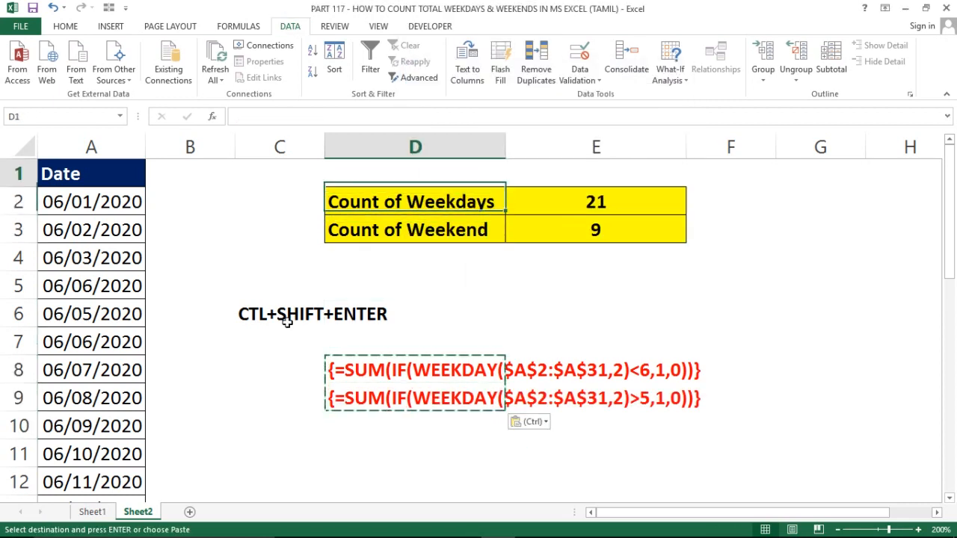
key(Escape)
key(Down)
key(Down)
key(Down)
key(Down)
key(Up)
key(Up)
key(Up)
key(Up)
key(Up)
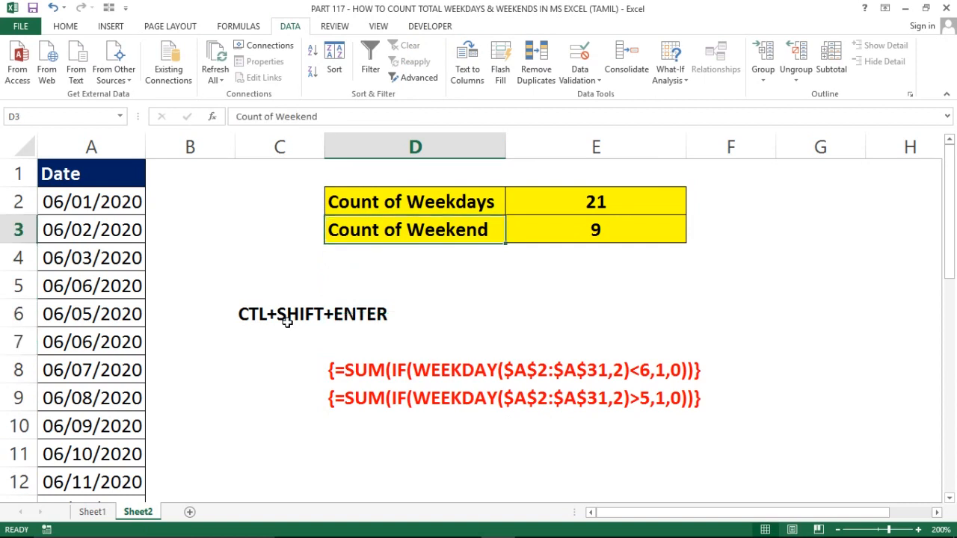
key(Left)
key(Left)
key(Left)
key(Down)
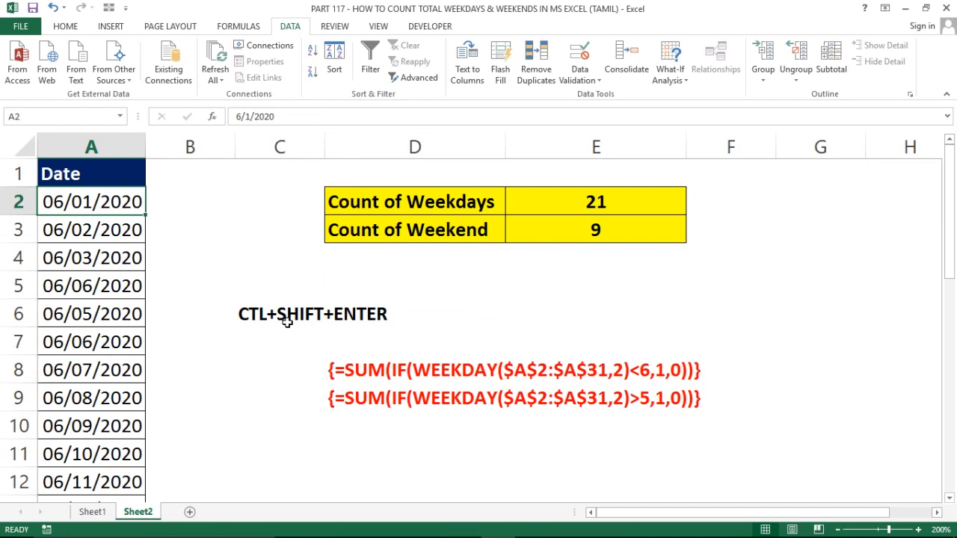
click(363, 307)
click(478, 247)
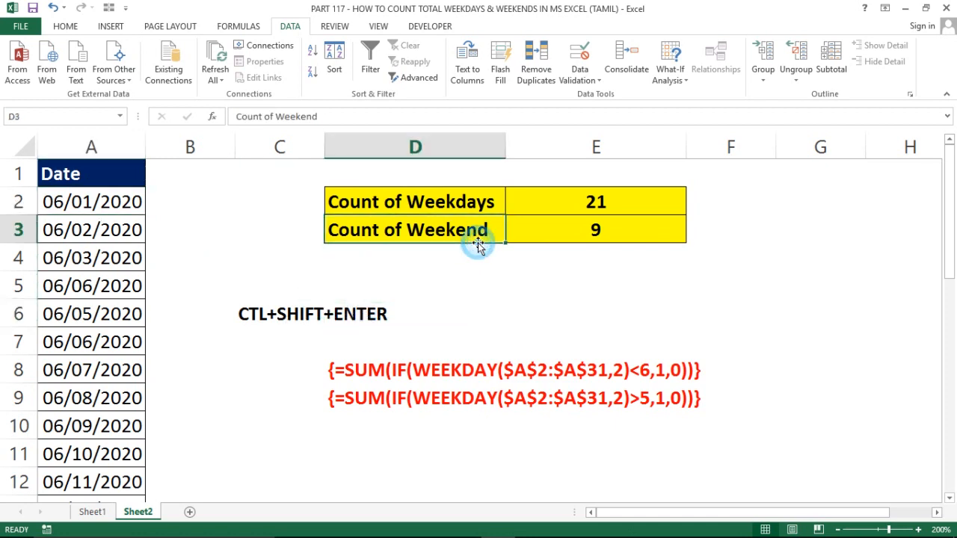
click(409, 263)
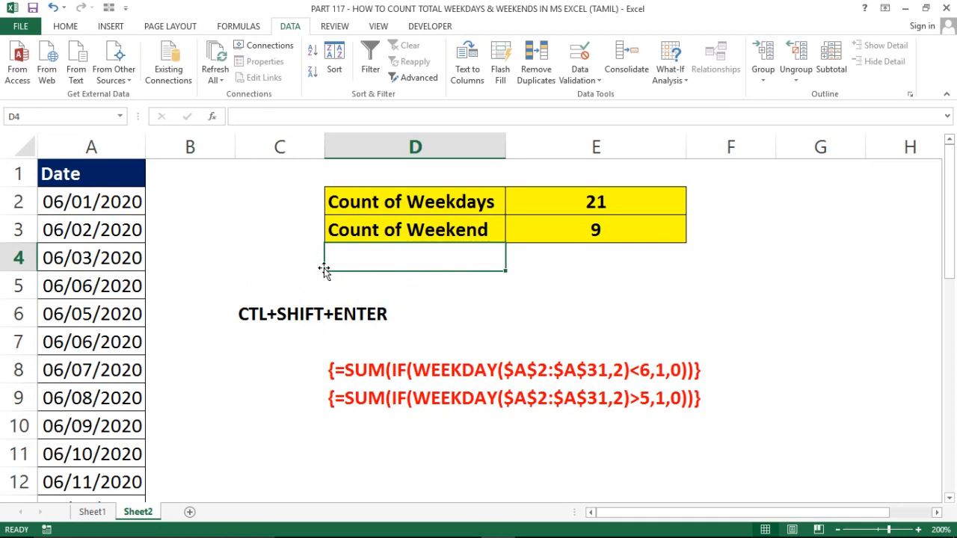
click(284, 278)
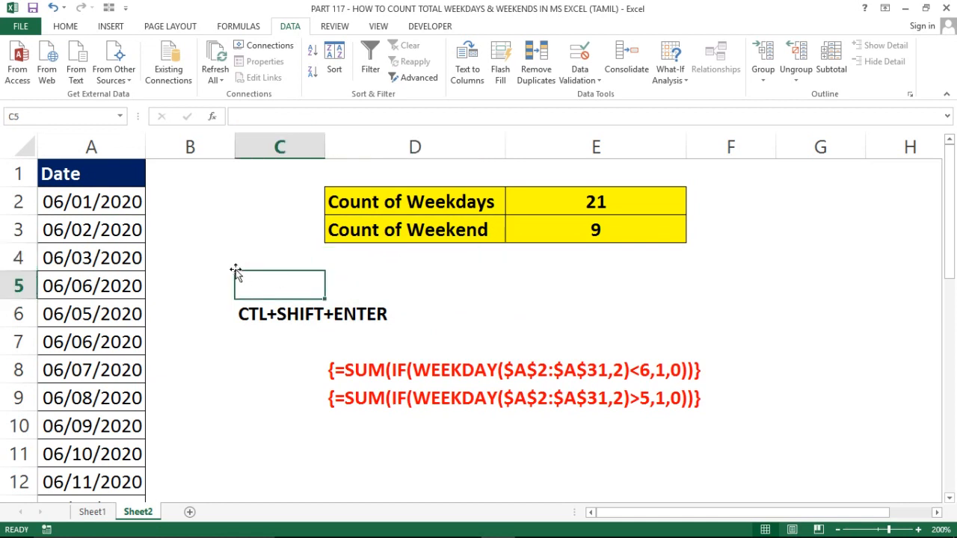
click(283, 231)
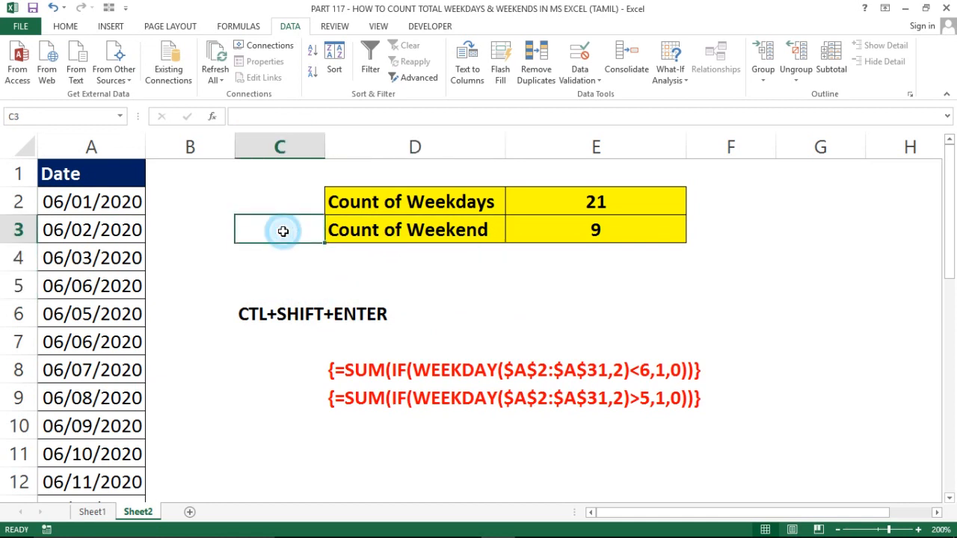
click(243, 258)
- Color the CTL+SHIFT+ENTER note in C6 red
click(252, 310)
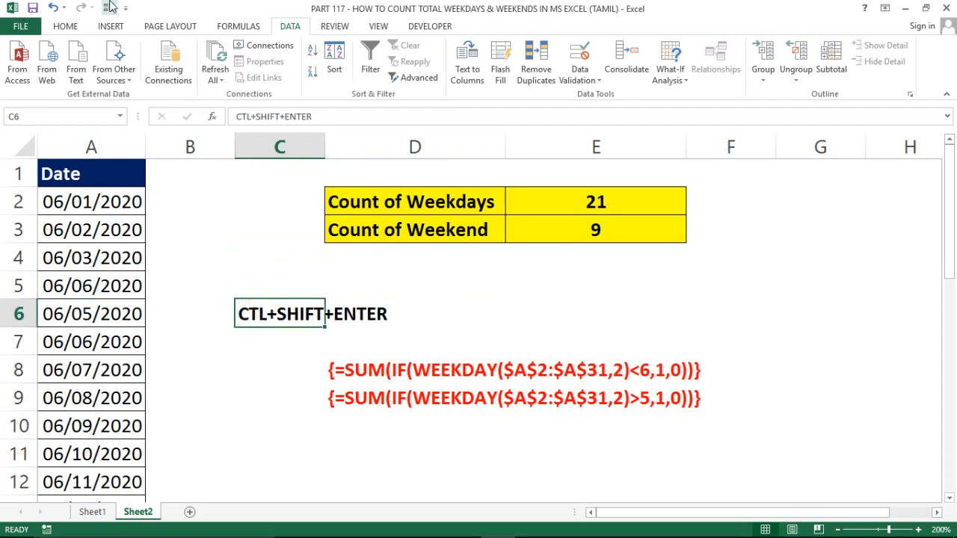
click(68, 27)
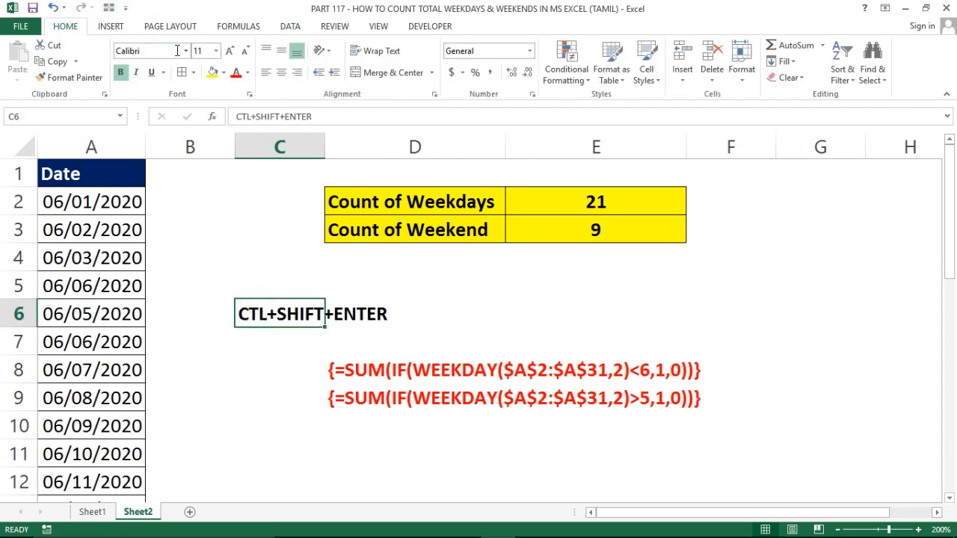
click(235, 72)
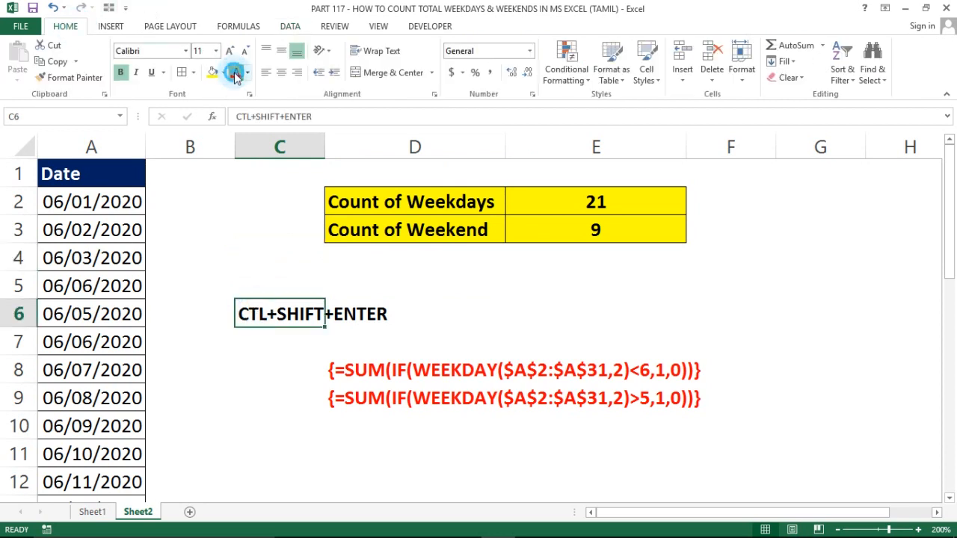
click(463, 346)
click(242, 444)
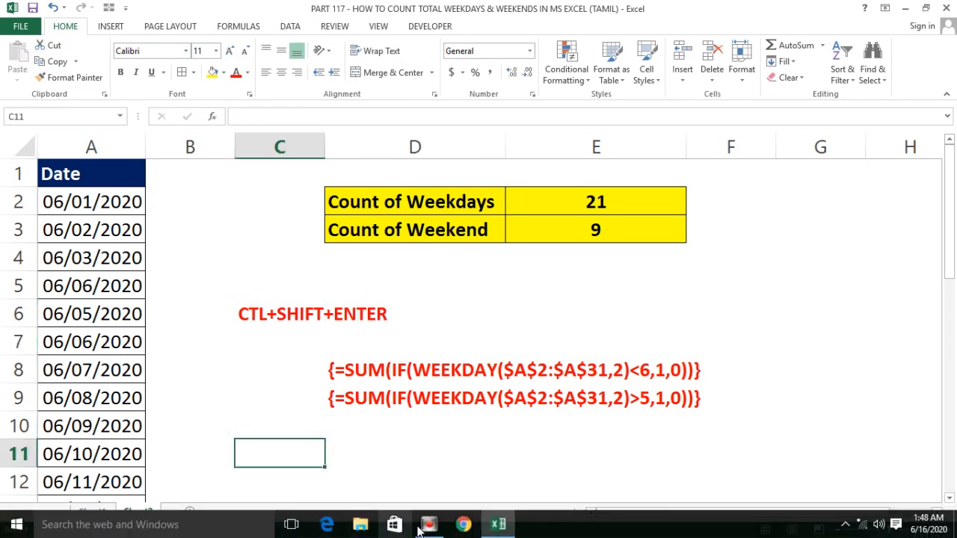
click(426, 525)
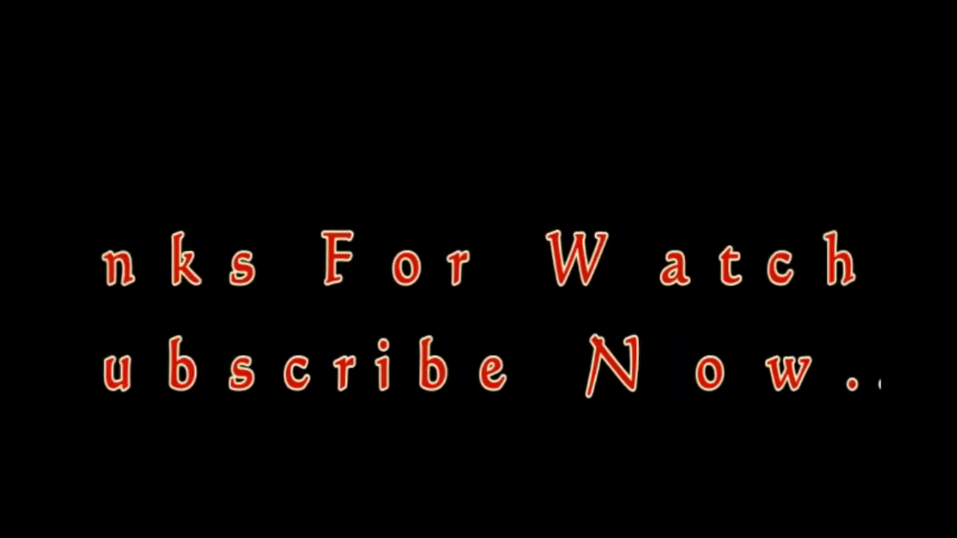